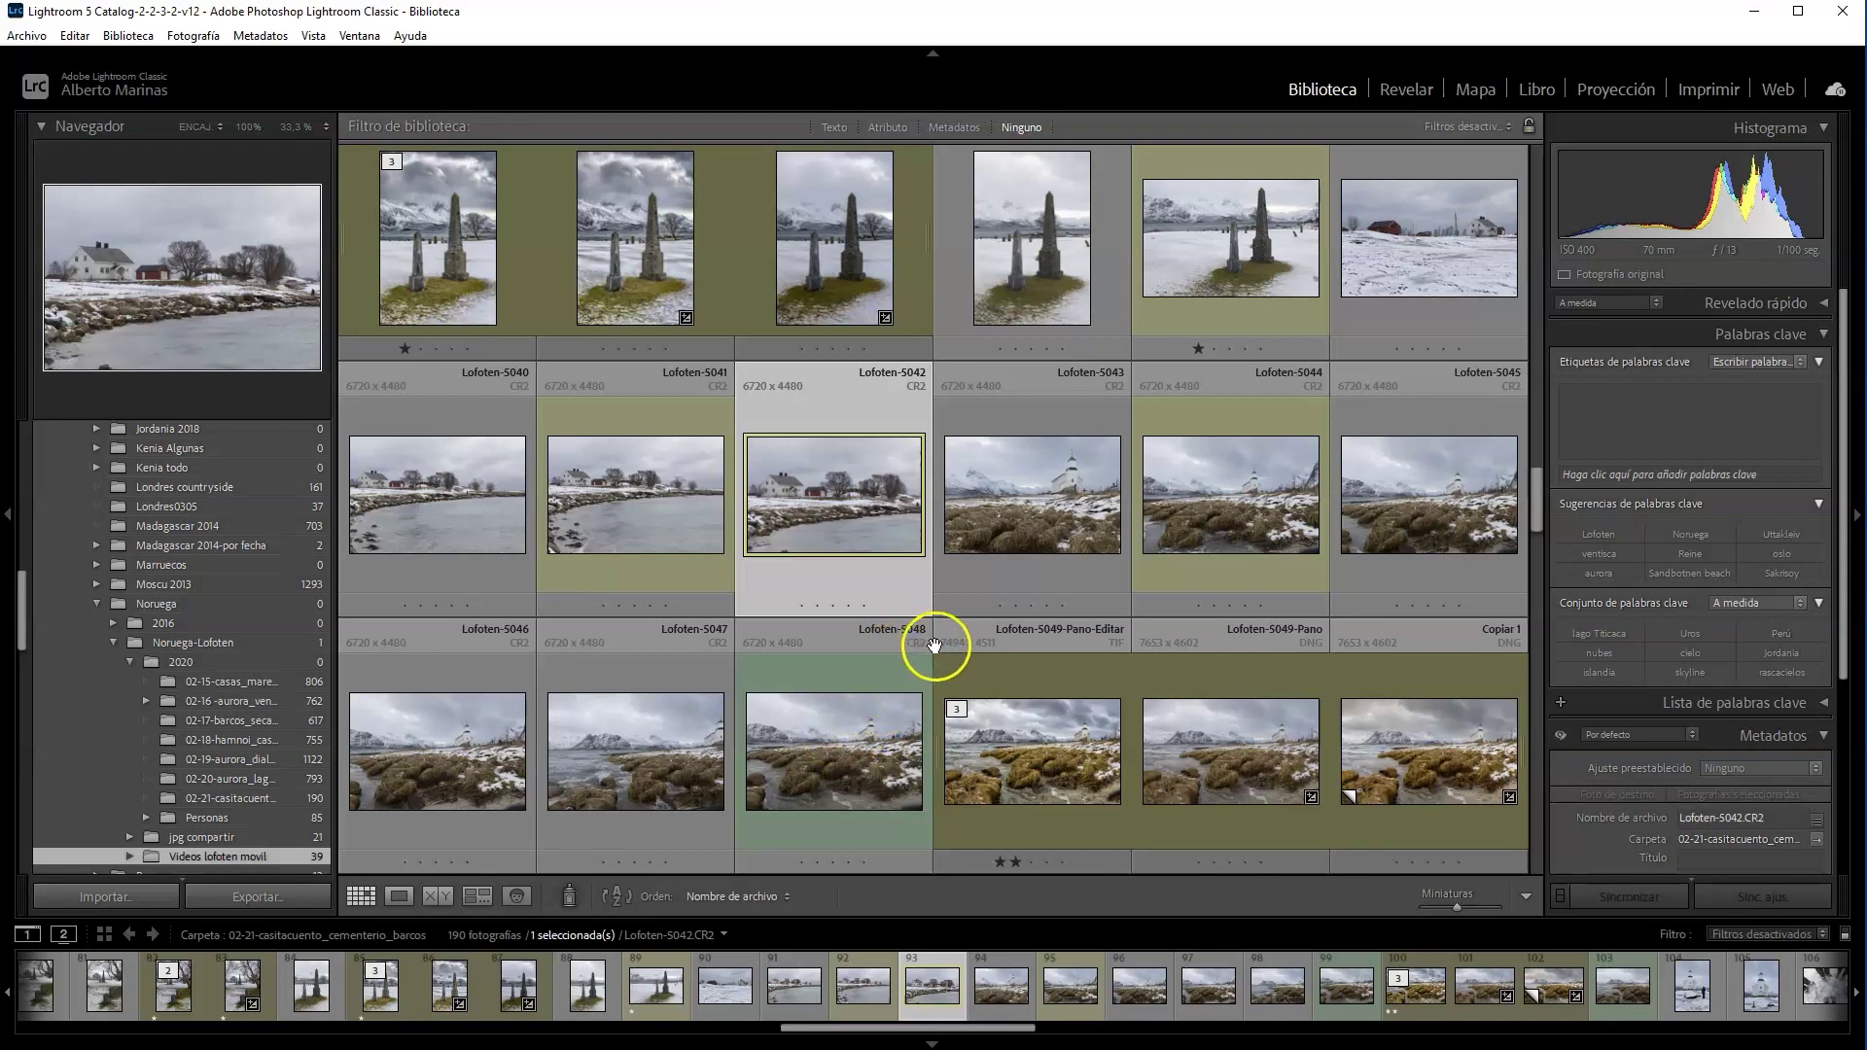
- Select Lofoten-5042.CR2 and open it in the Develop module
{"action": "left_click", "coordinate": [884, 540]}
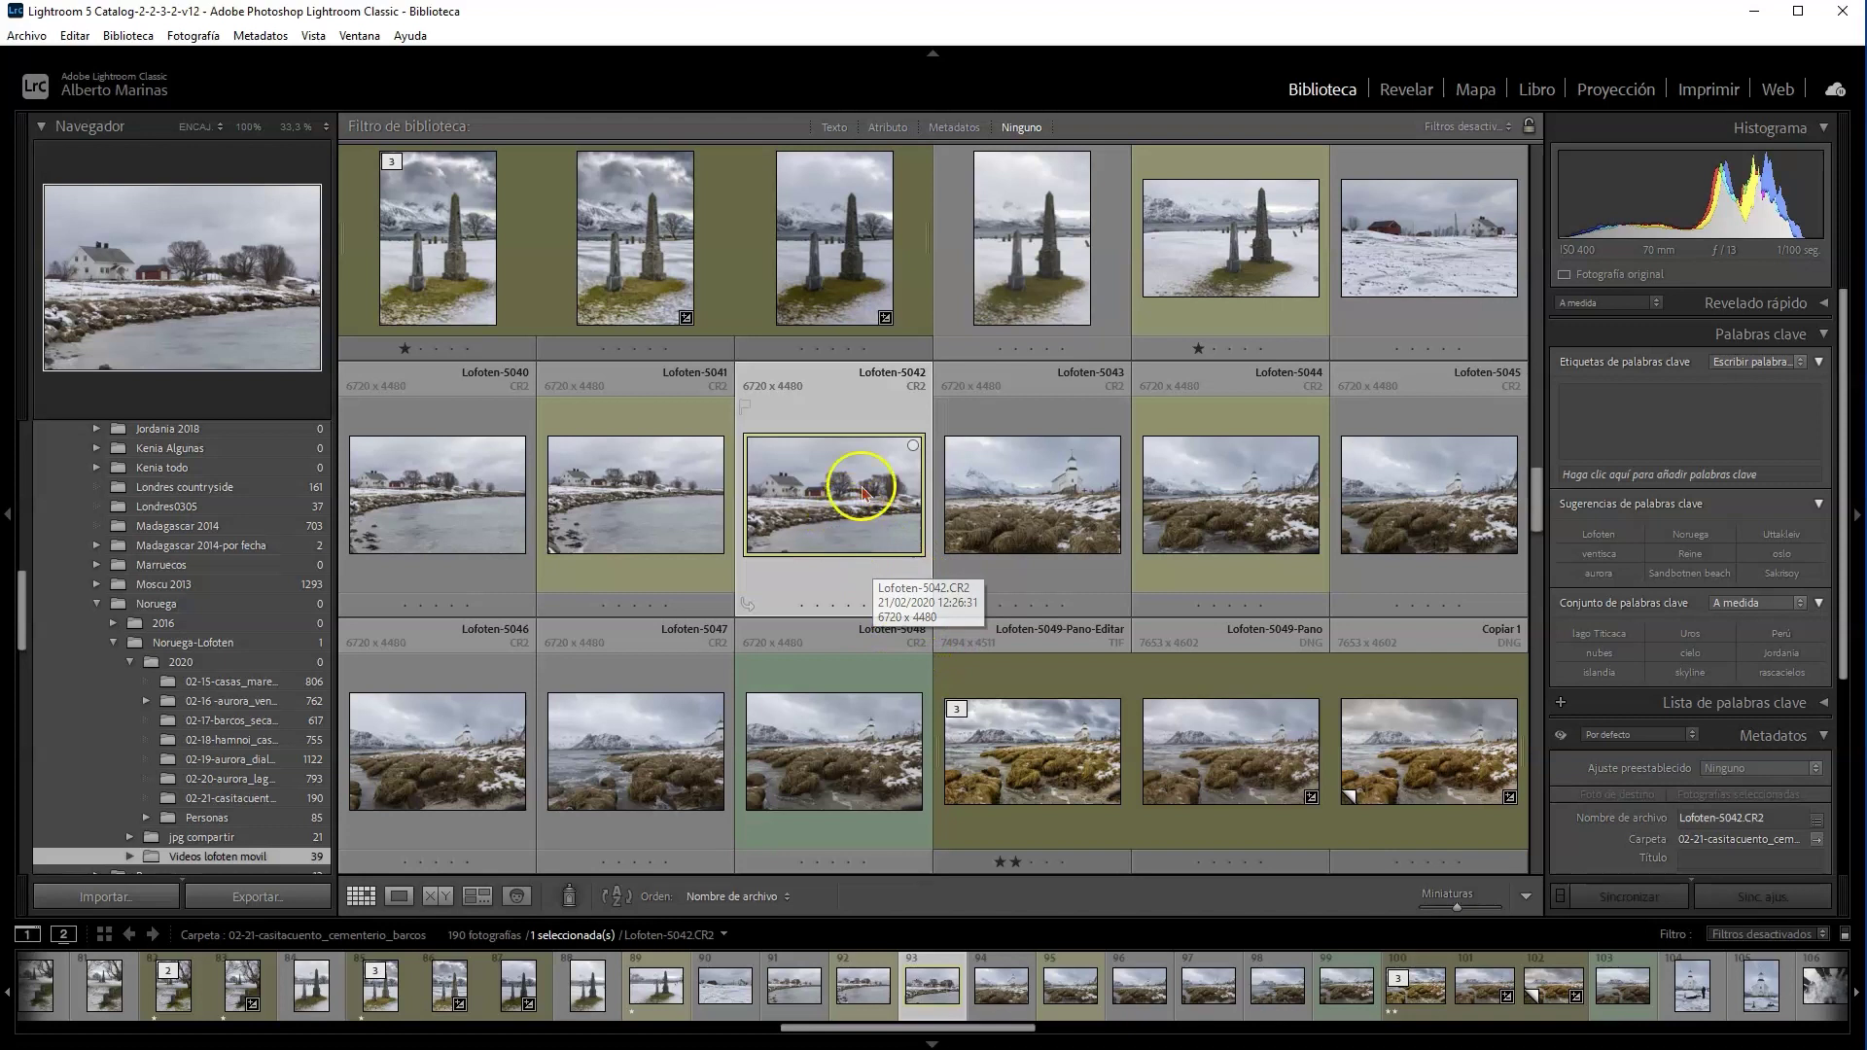
{"action": "left_click", "coordinate": [1406, 89]}
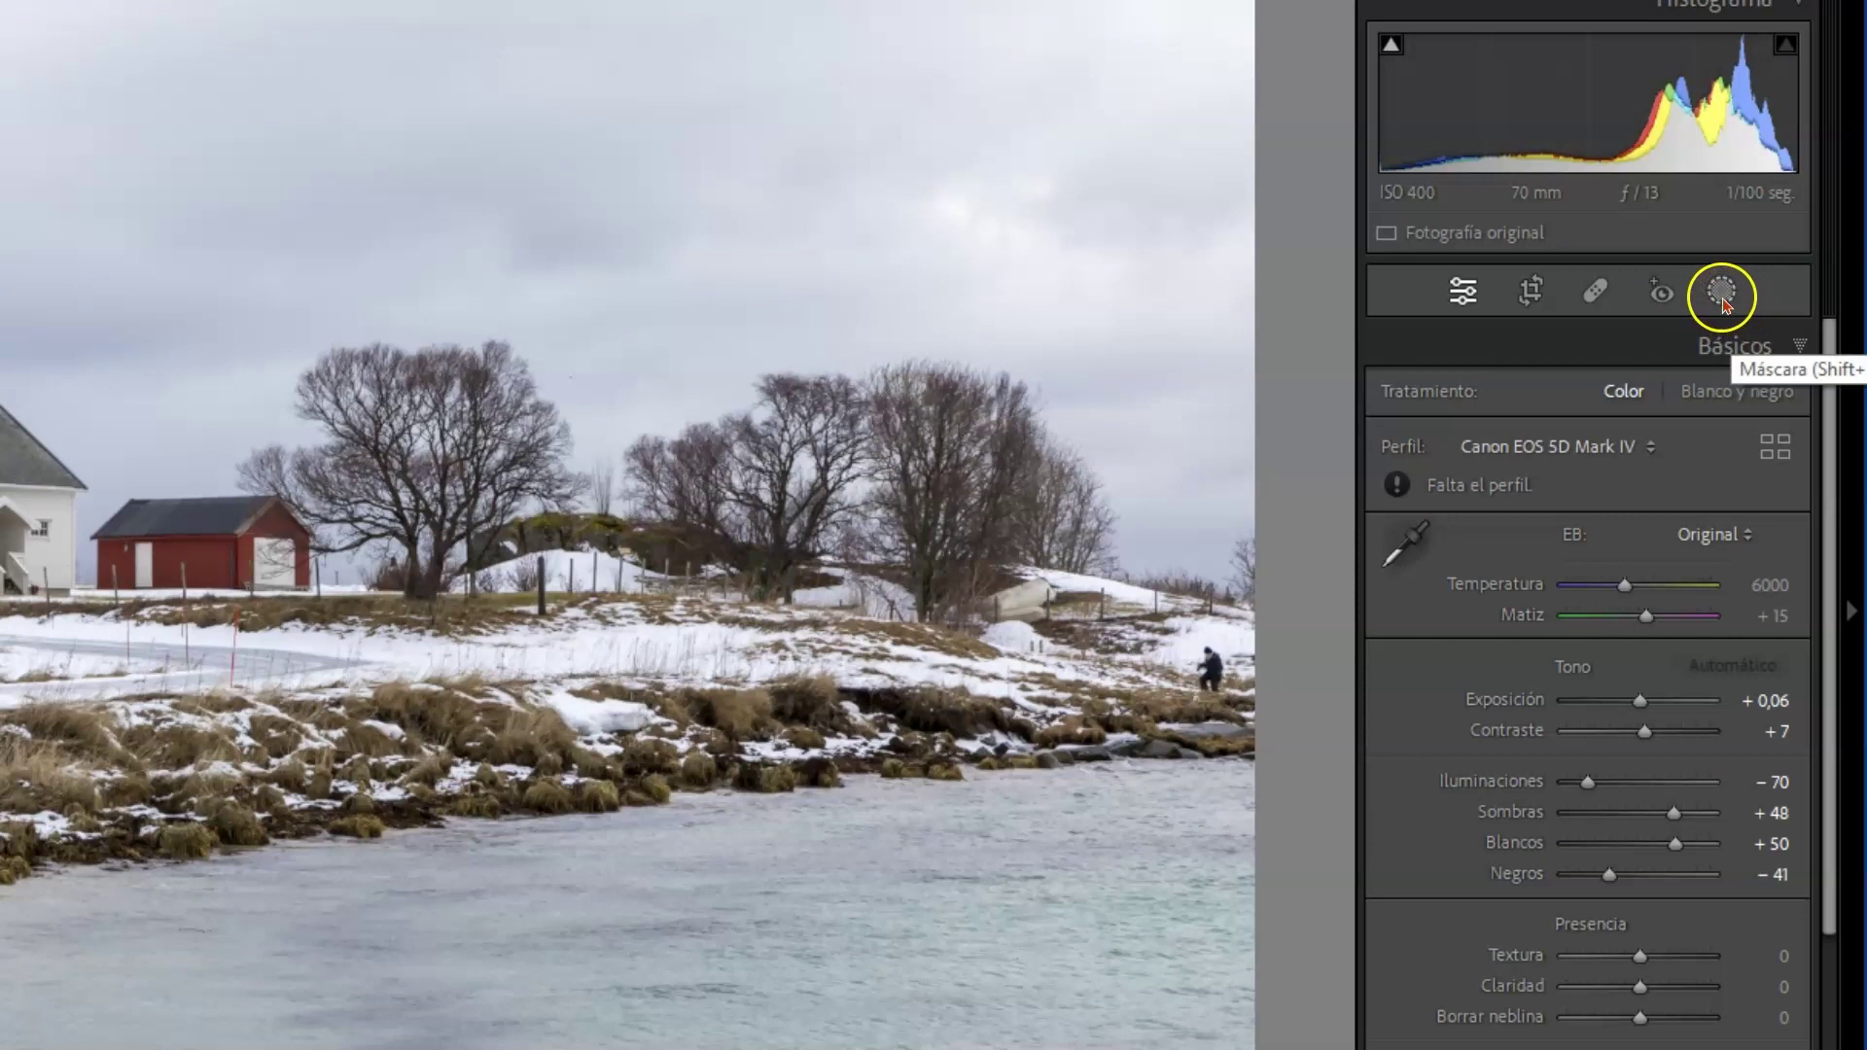
- Add a Select Sky mask (Mask 1) that covers only the sky
{"action": "left_click", "coordinate": [1722, 290]}
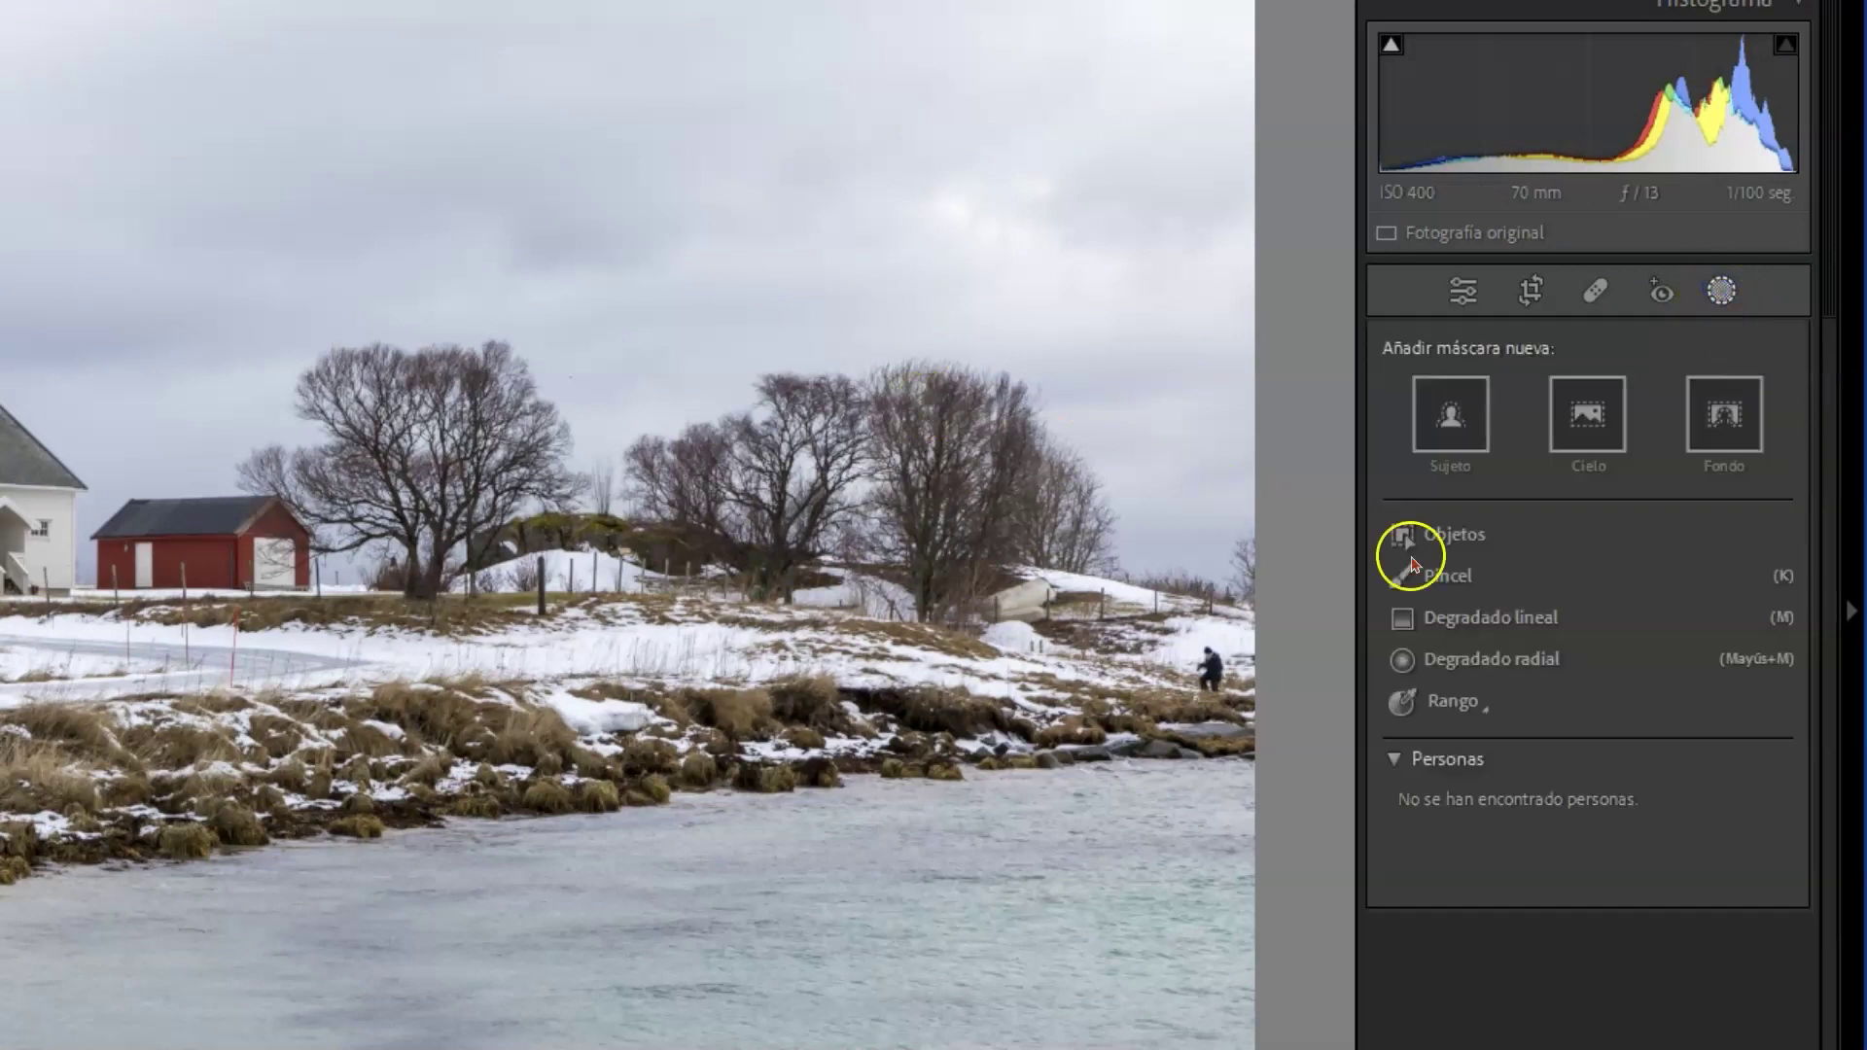
{"action": "left_click", "coordinate": [1588, 413]}
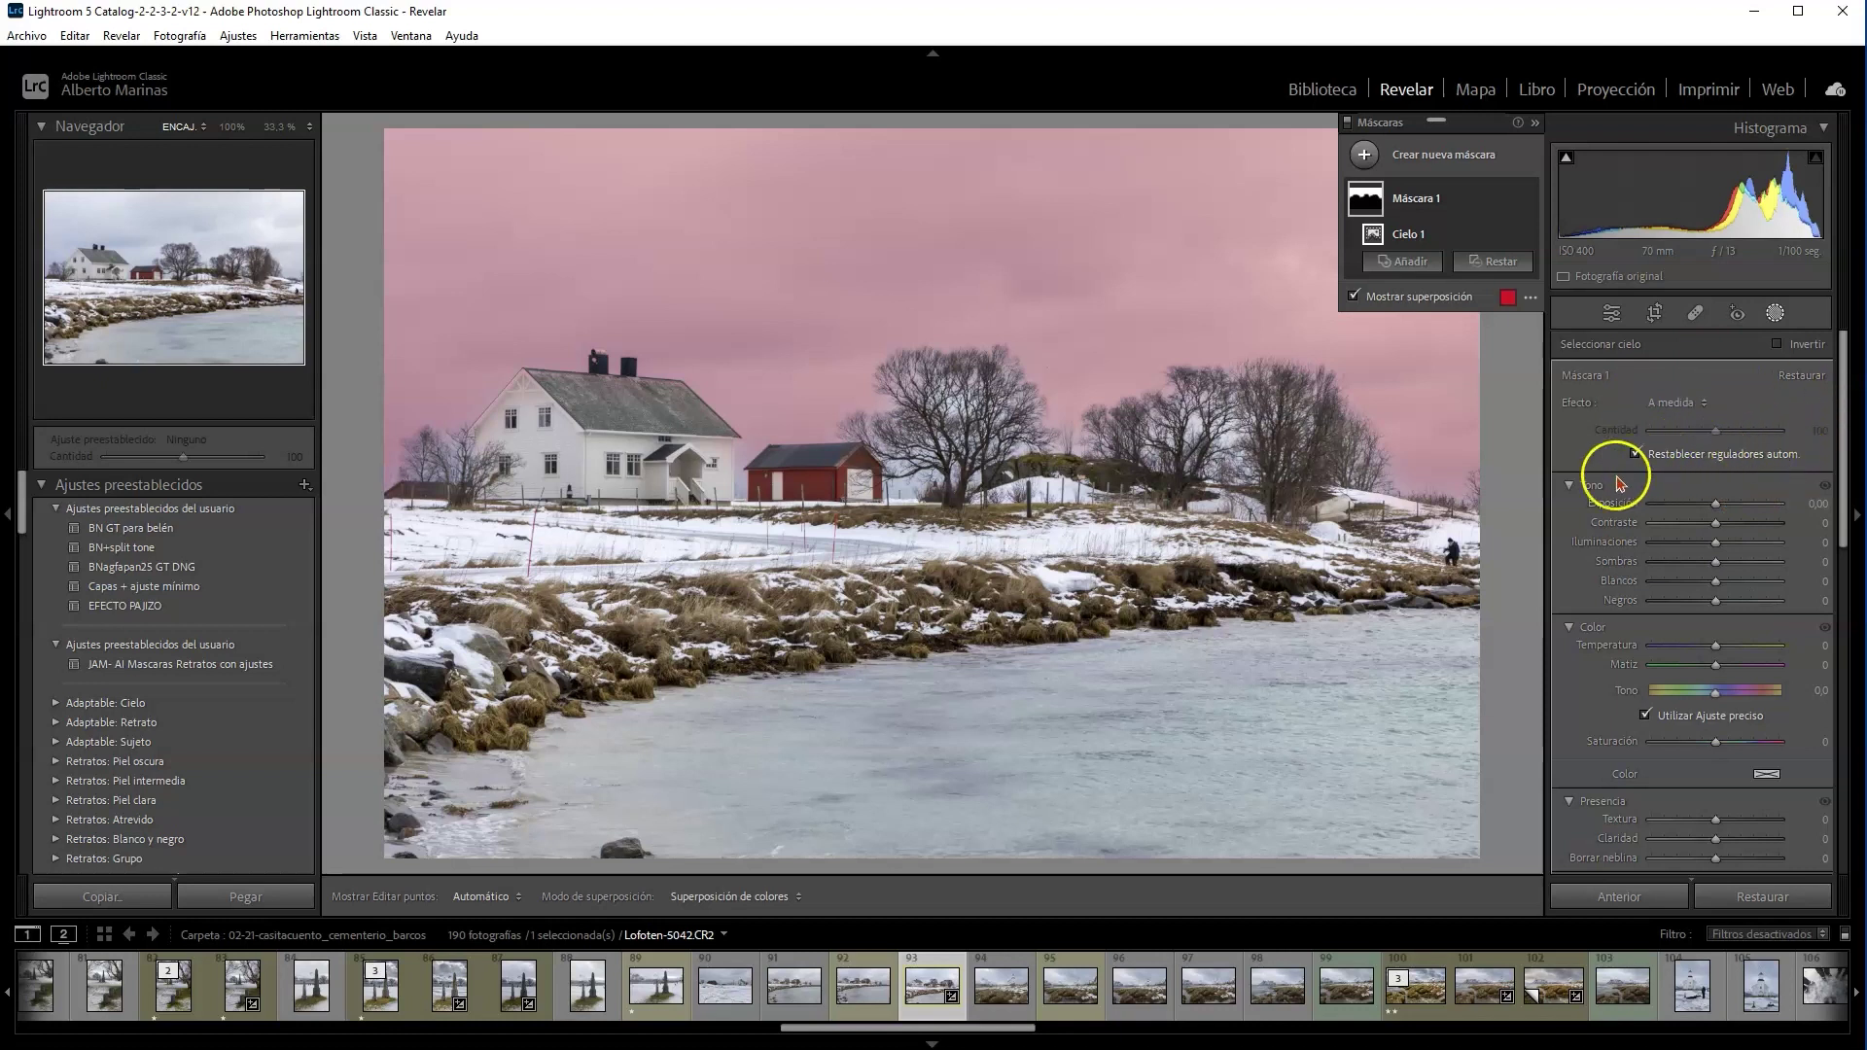
- Set the mask adjustment groups to single-panel mode and enable automatic slider reset
{"action": "right_click", "coordinate": [1589, 486]}
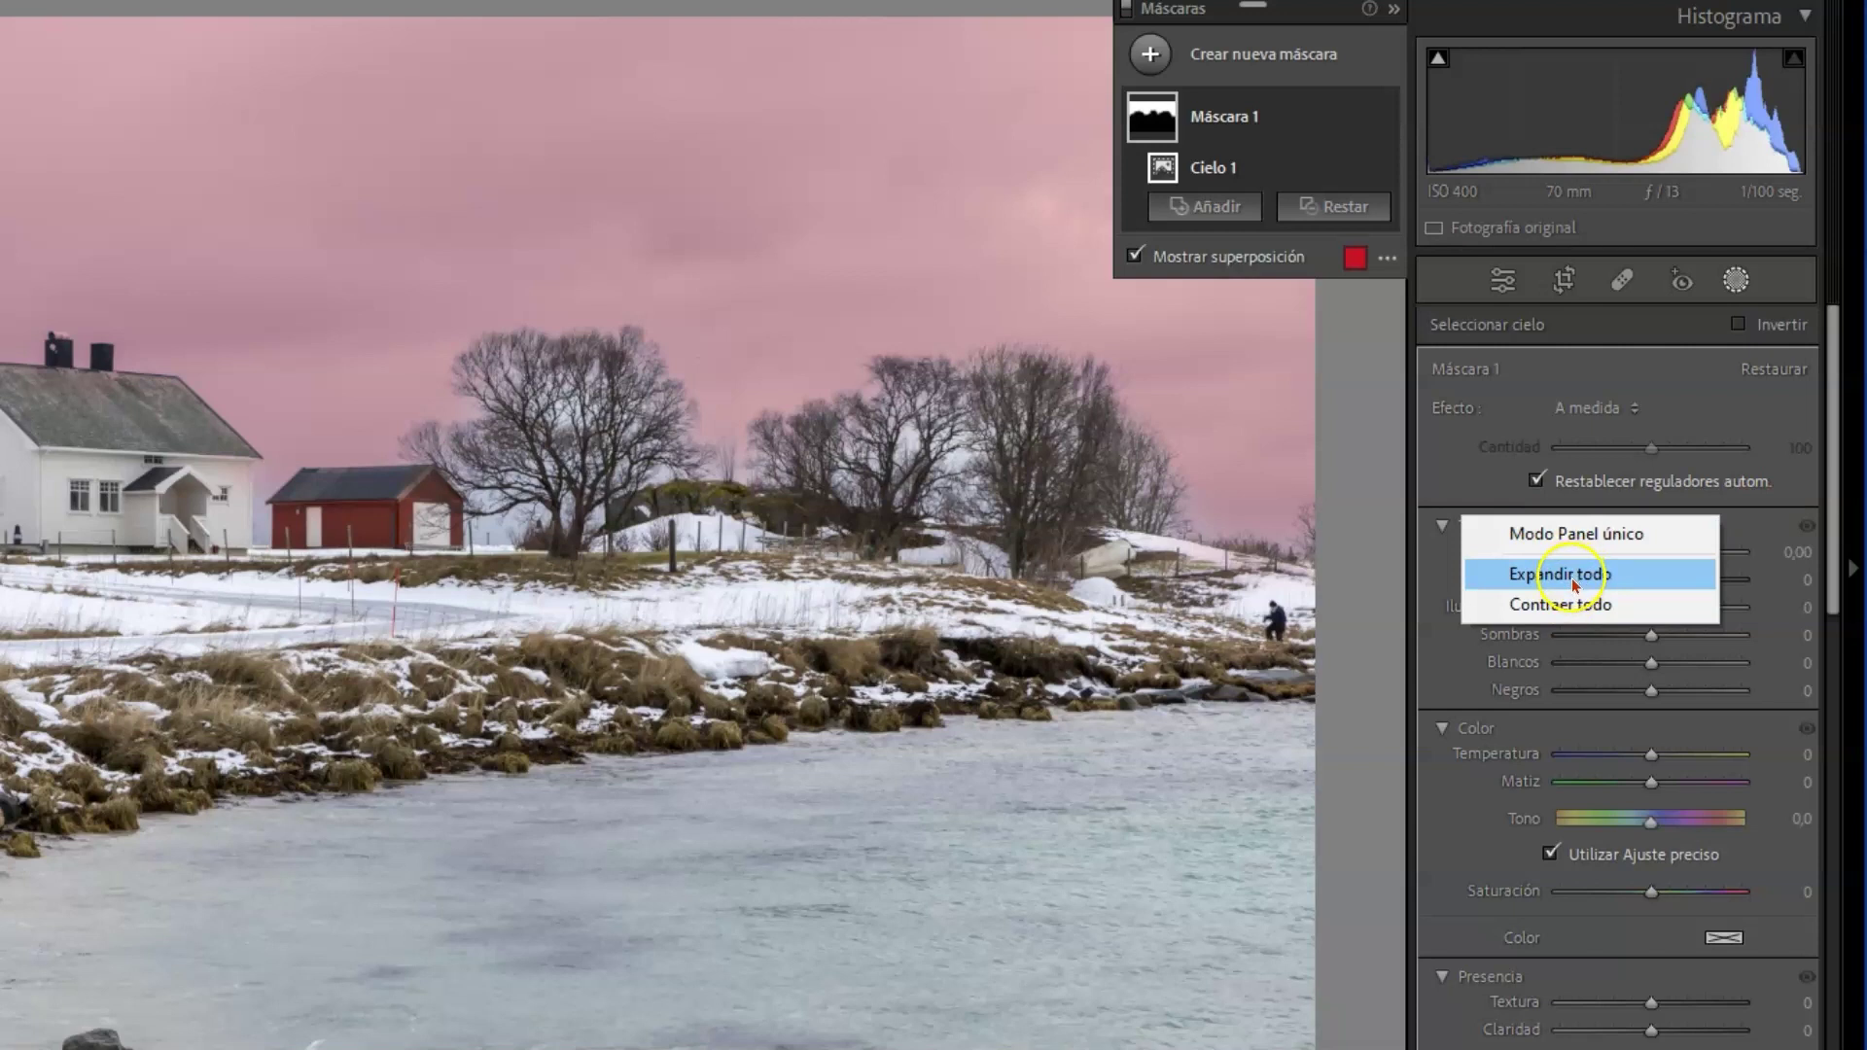
{"action": "left_click", "coordinate": [1577, 537]}
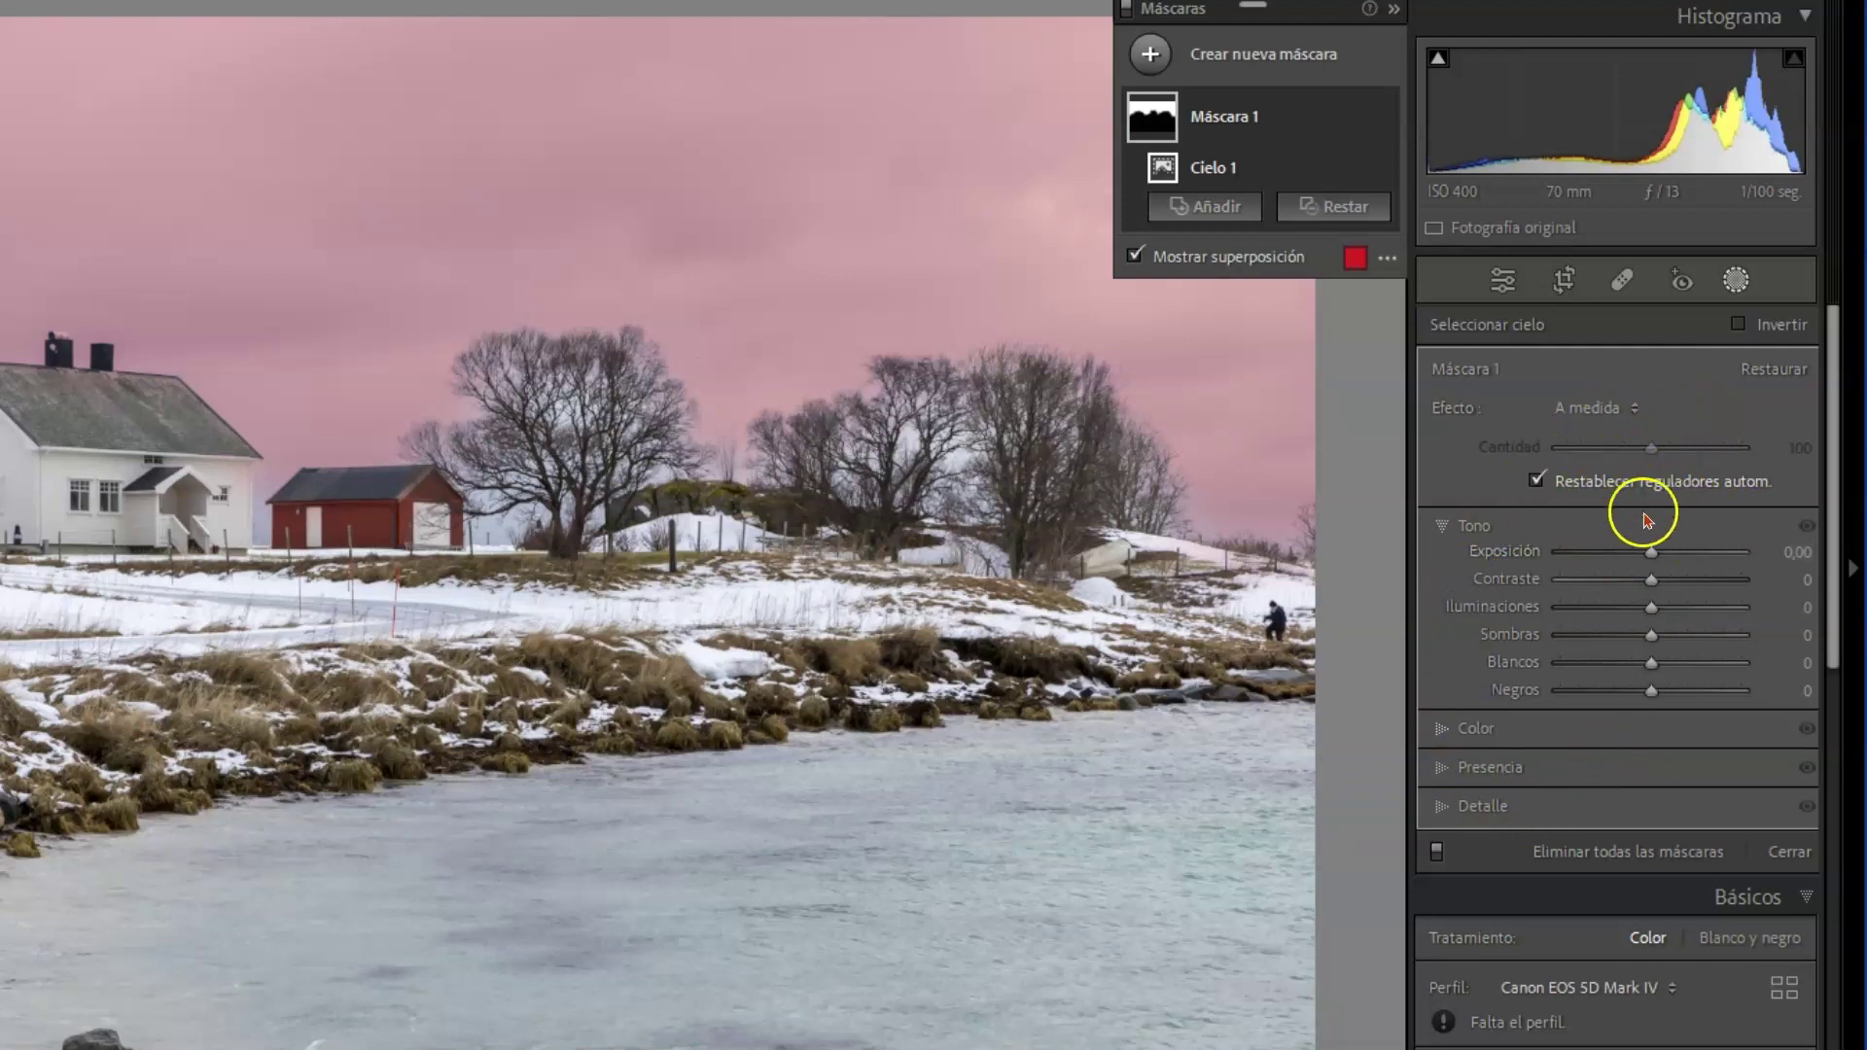
{"action": "left_click", "coordinate": [1538, 481]}
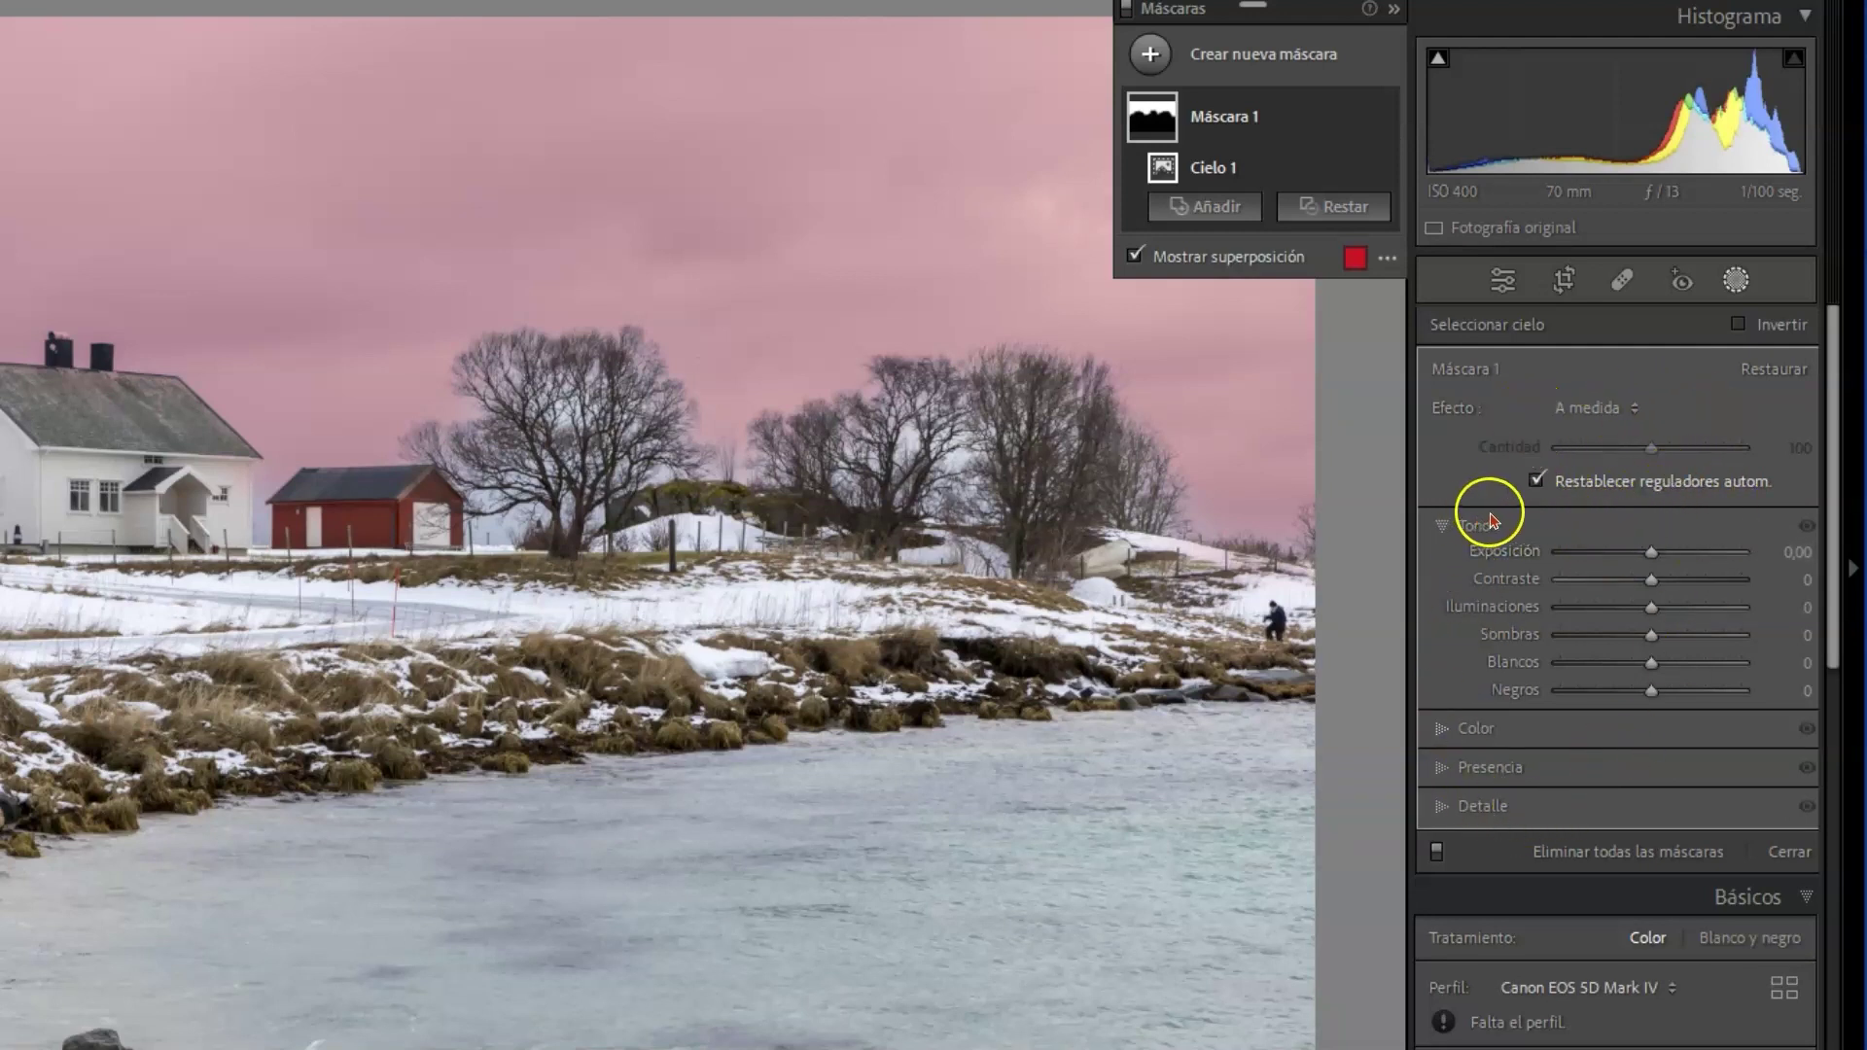
- Collapse and re-expand the Tone and Presence groups, leaving Tone open
{"action": "left_click", "coordinate": [1445, 527]}
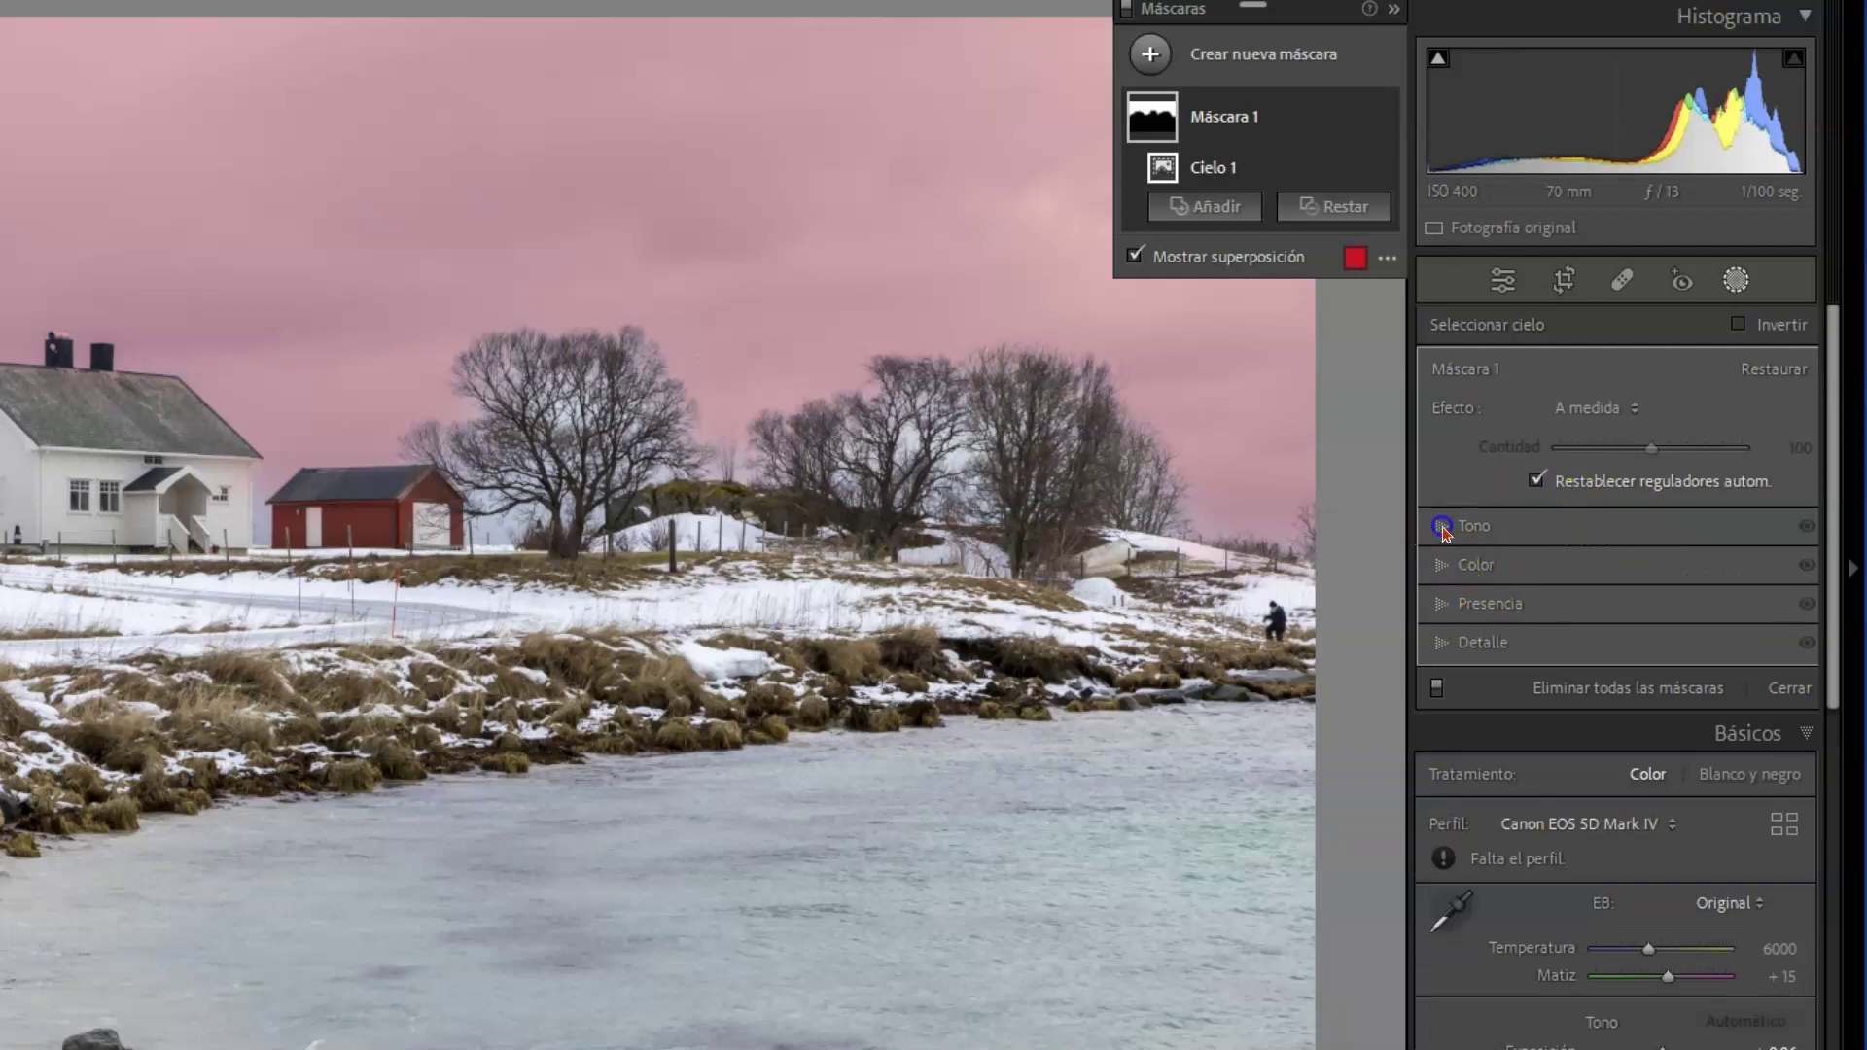
{"action": "left_click", "coordinate": [1442, 526]}
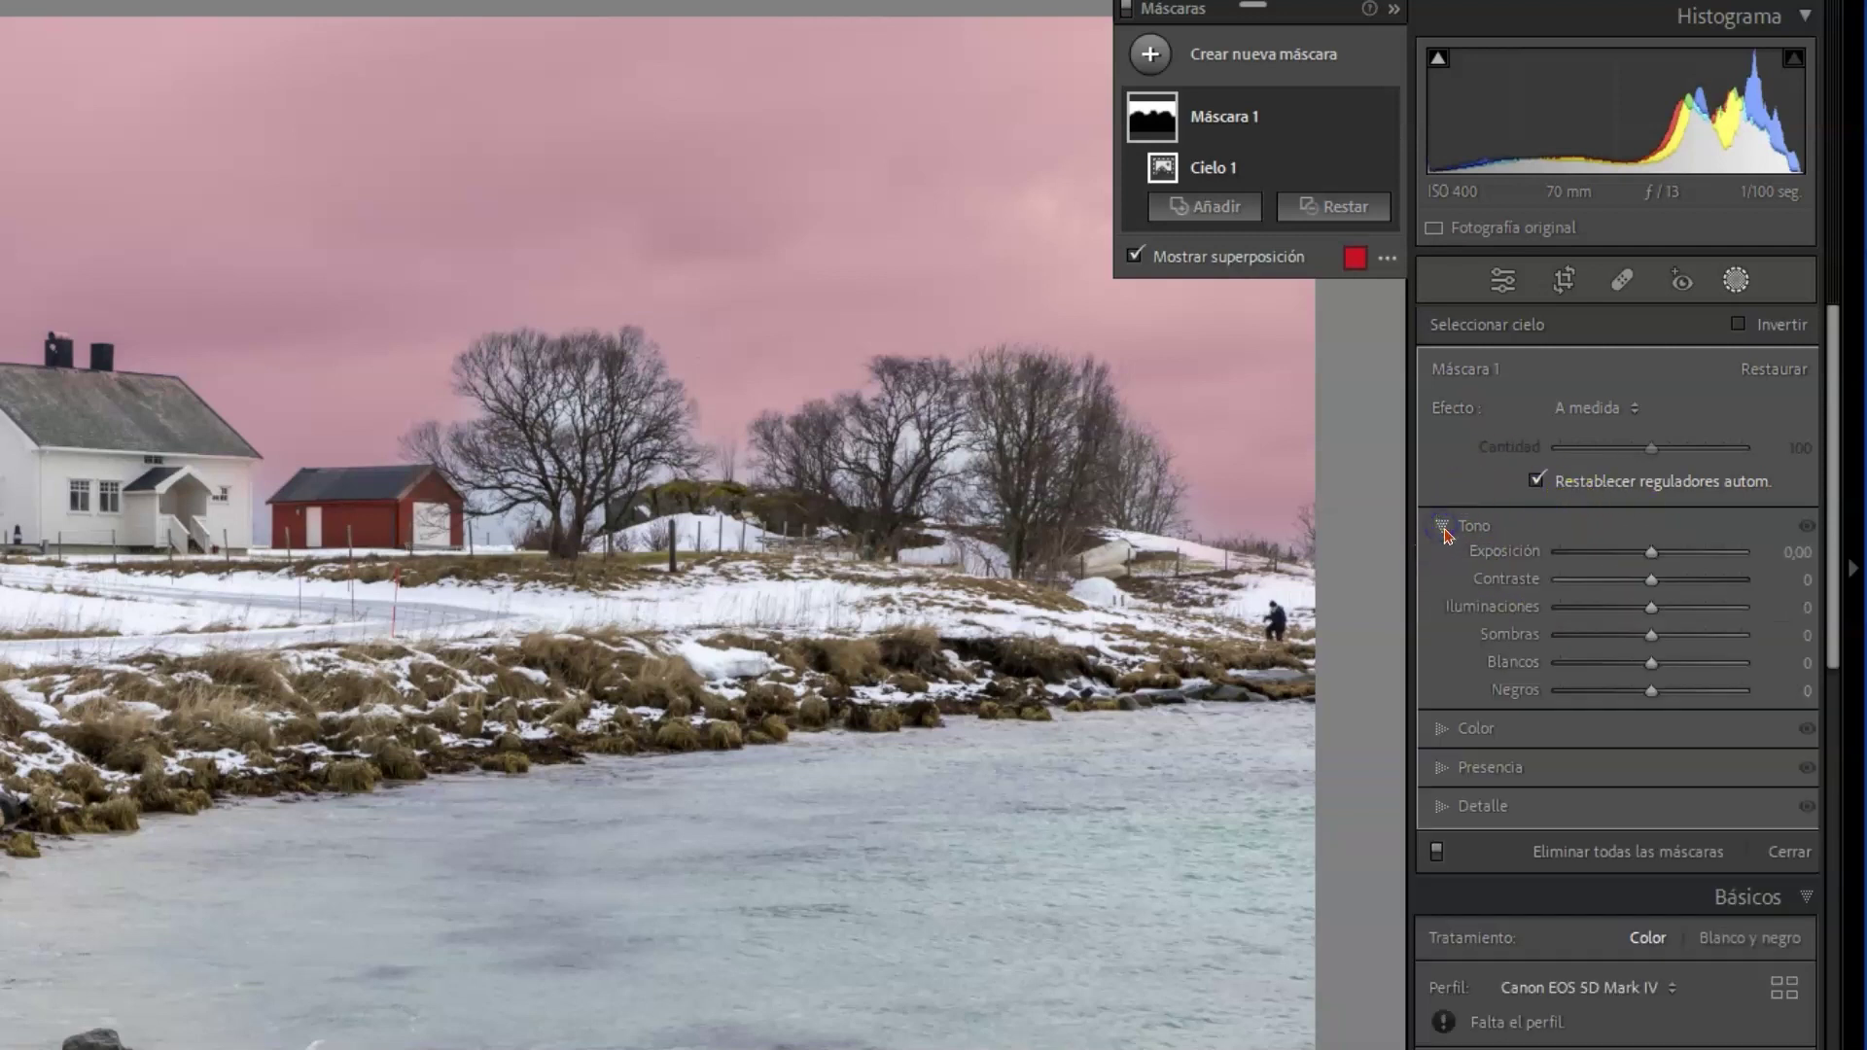
{"action": "left_click", "coordinate": [1442, 767]}
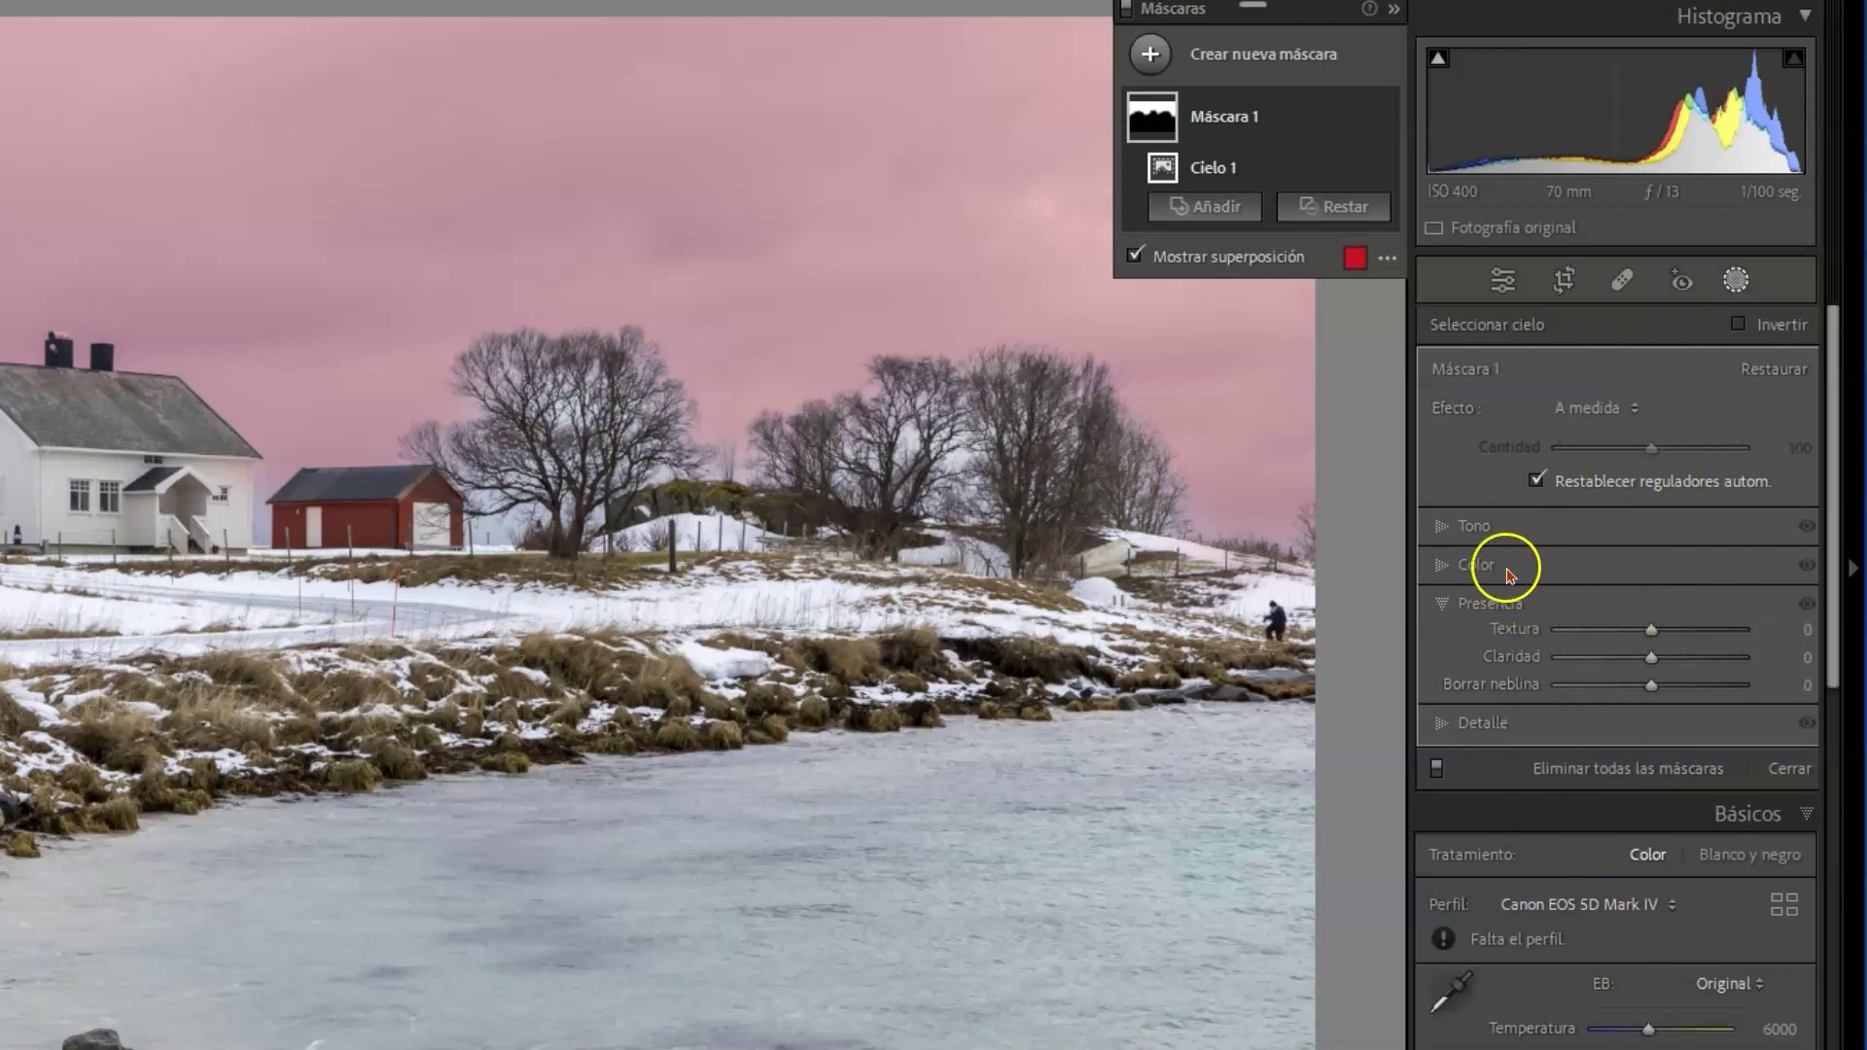
{"action": "left_click", "coordinate": [1451, 604]}
{"action": "left_click", "coordinate": [1453, 534]}
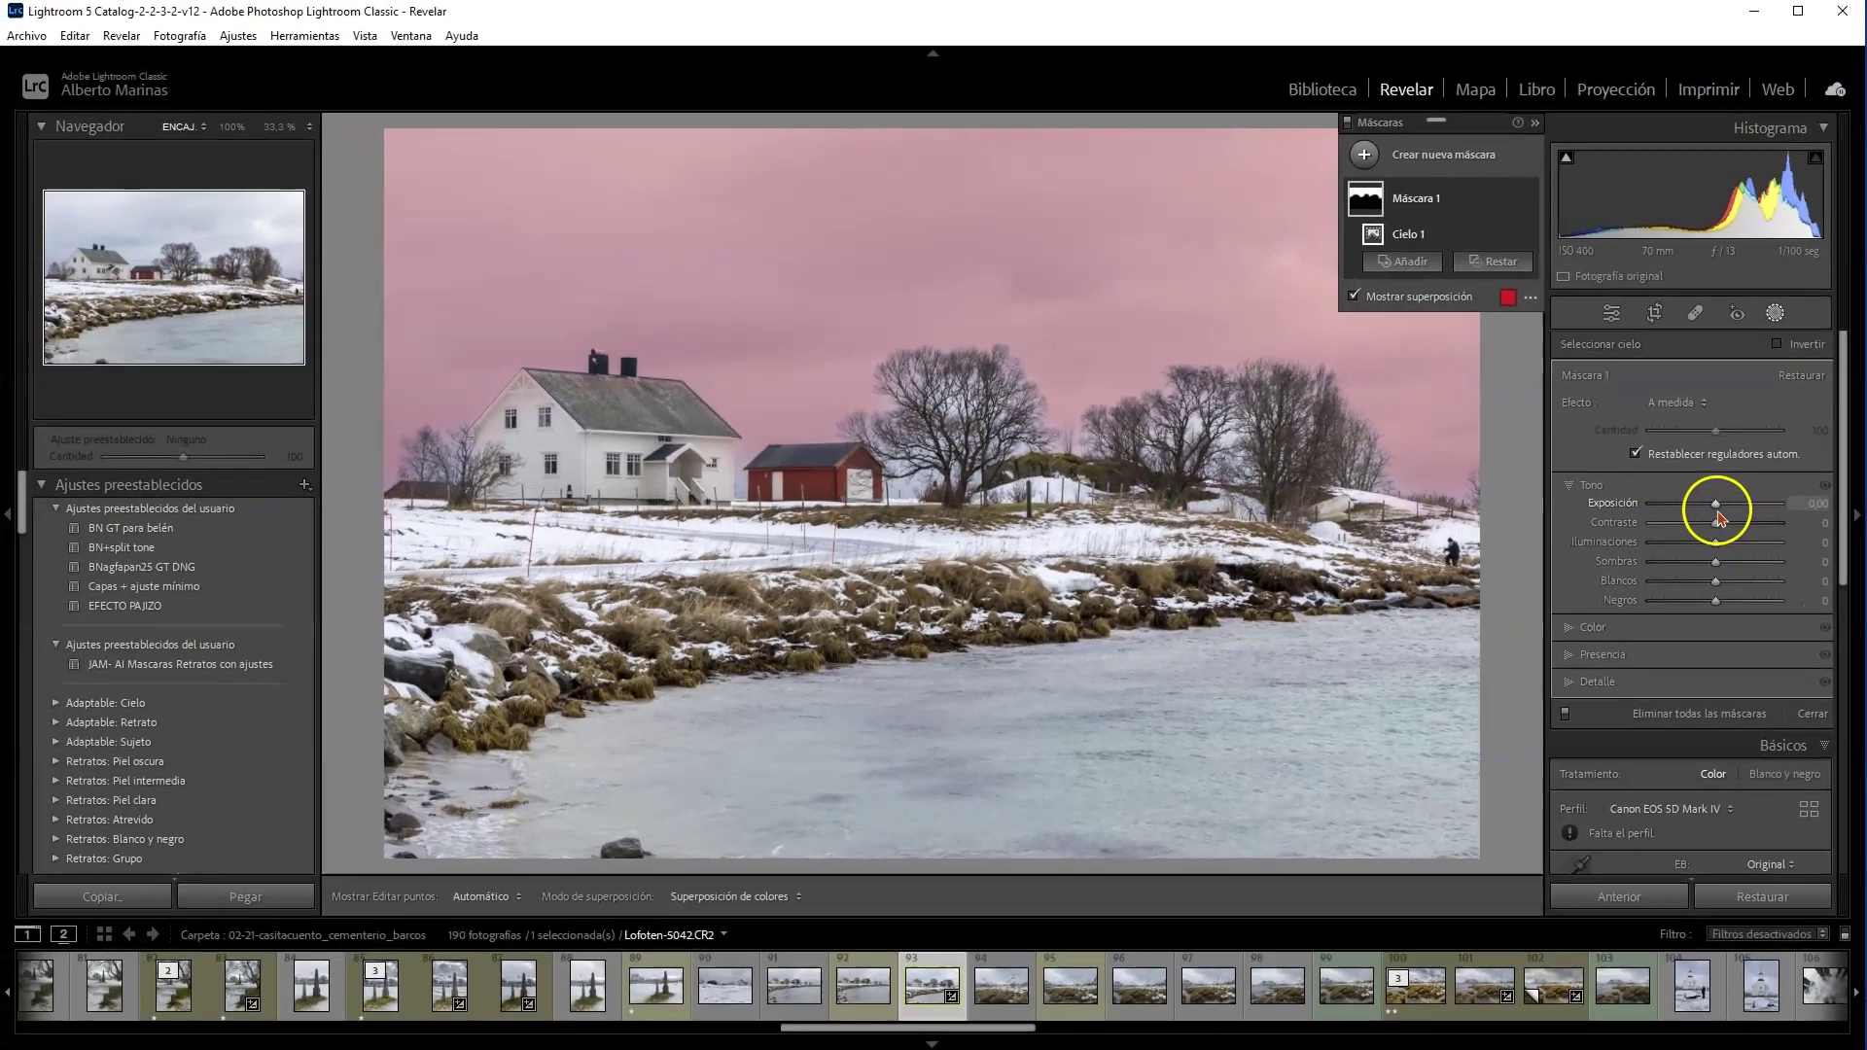
- Lower the sky mask's Exposure to −0.85 and adjust its Contrast
{"action": "left_click", "coordinate": [1718, 506]}
{"action": "left_click_drag", "start_coordinate": [1710, 506], "coordinate": [1702, 504]}
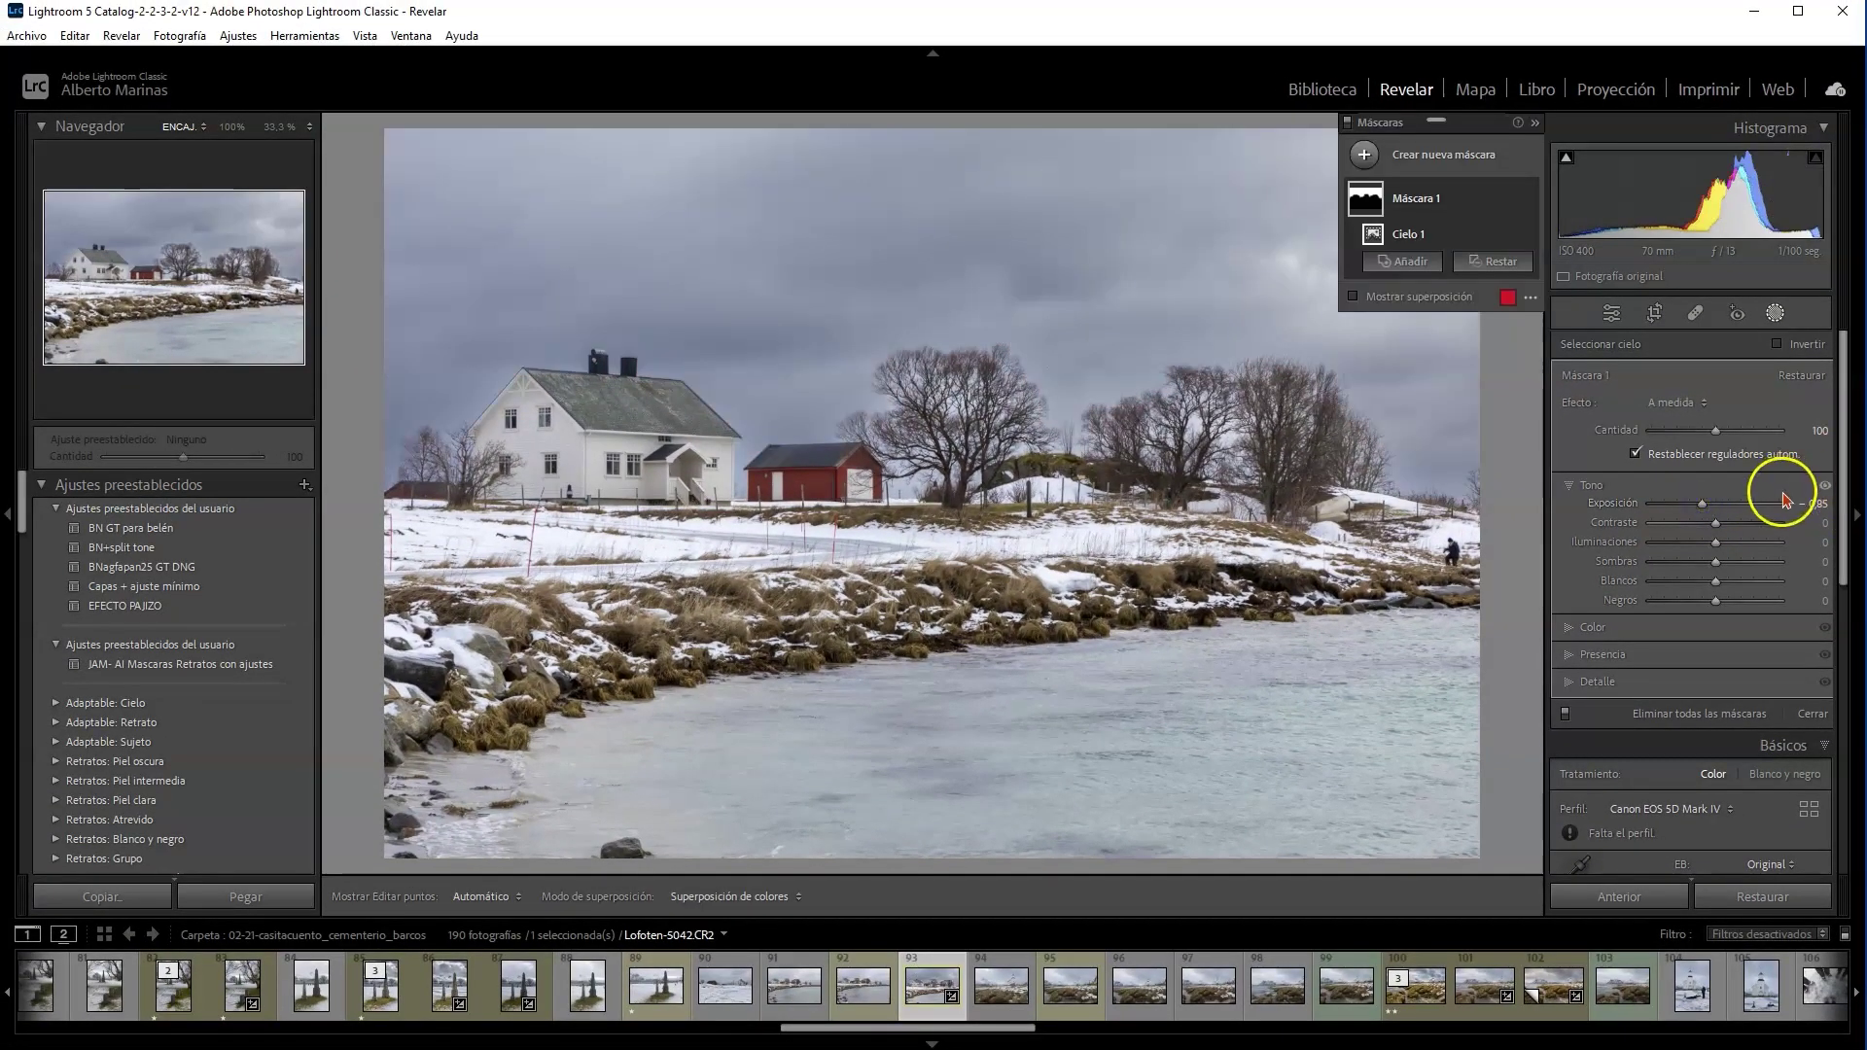
{"action": "left_click", "coordinate": [1718, 525]}
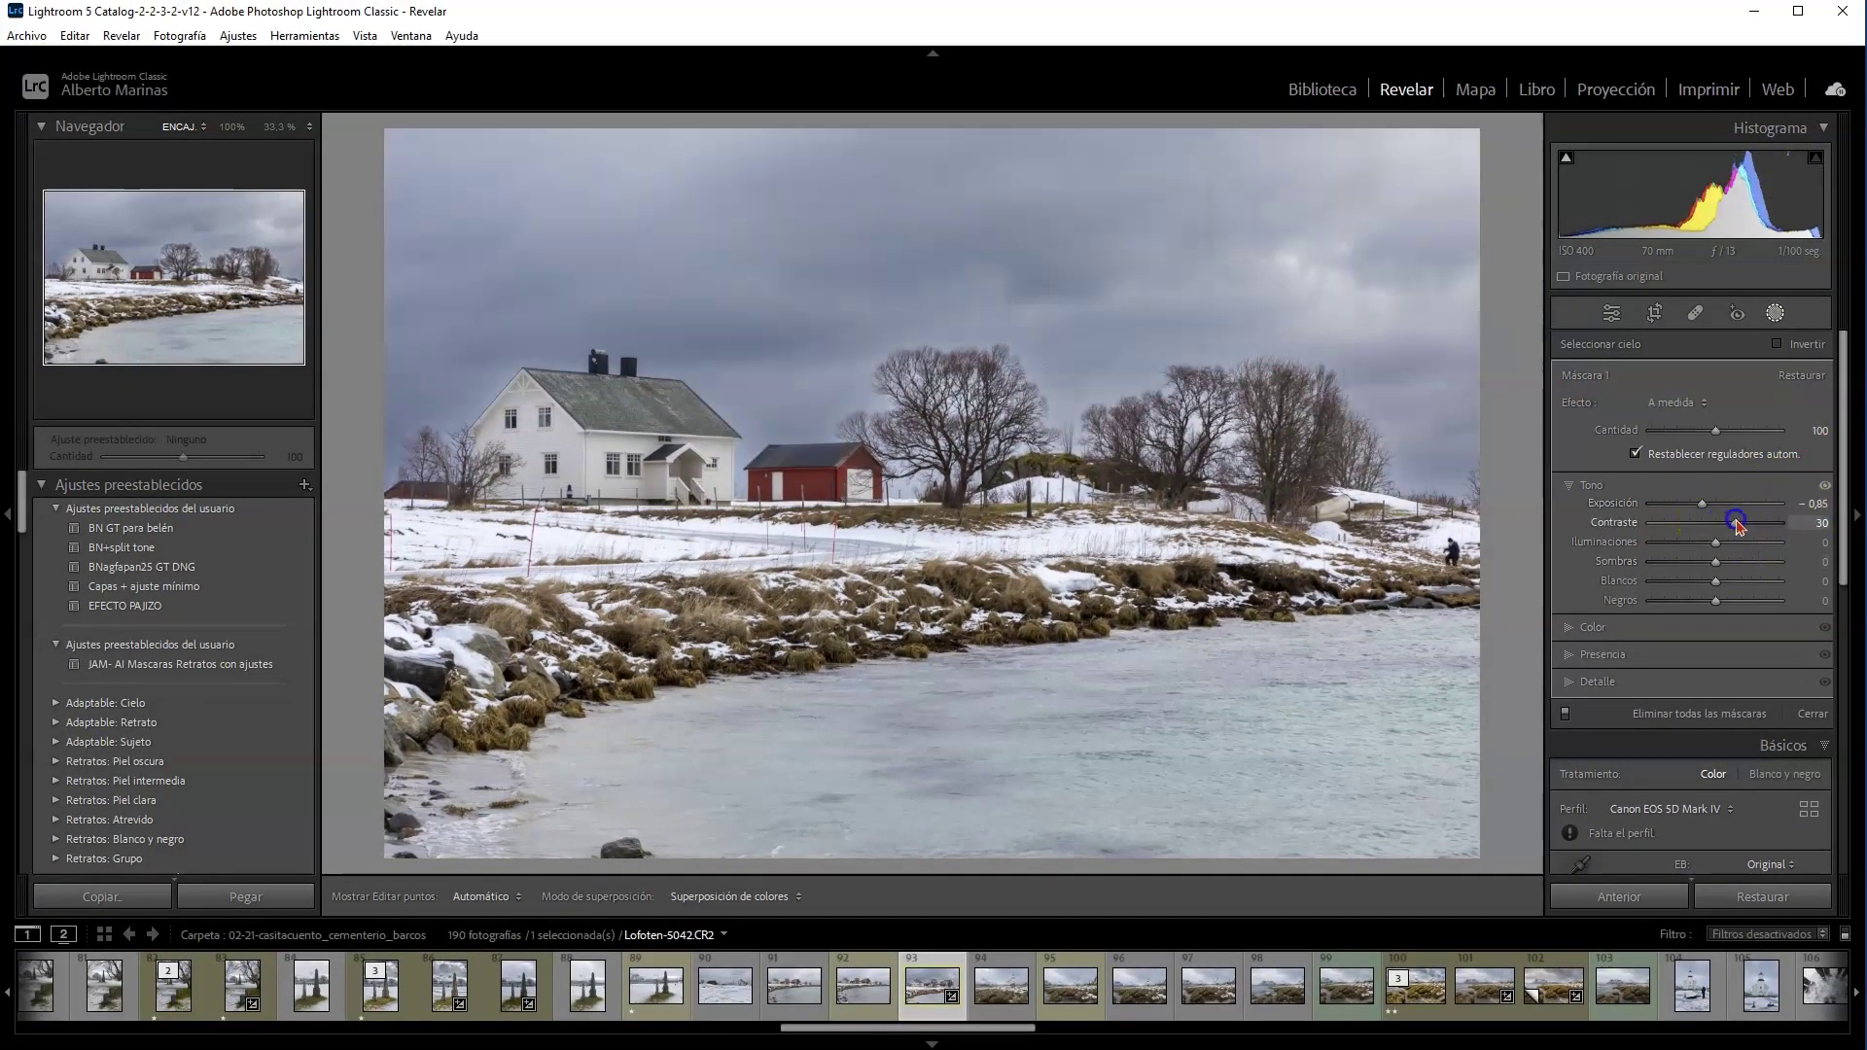
{"action": "left_click_drag", "start_coordinate": [1716, 528], "coordinate": [1714, 526]}
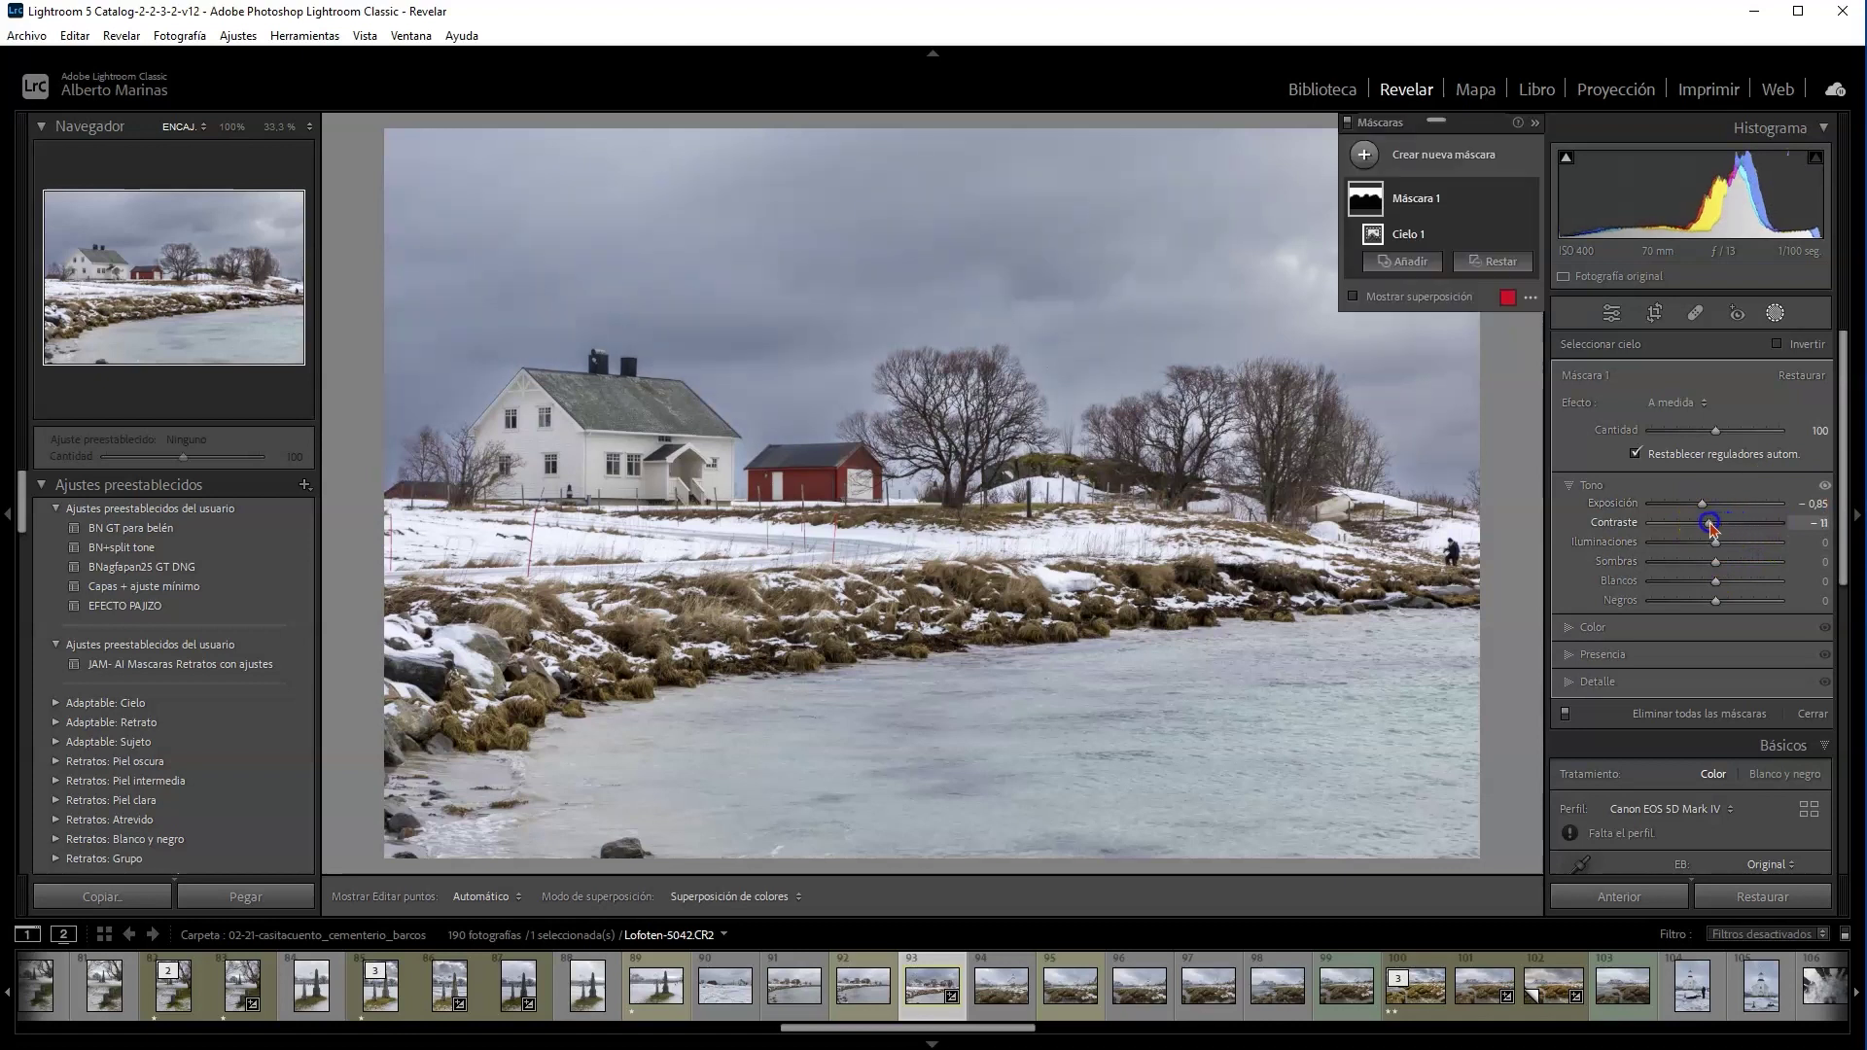
- Set the sky mask's Presence to Texture 24, Clarity 33 and Dehaze 26
{"action": "left_click", "coordinate": [1586, 655]}
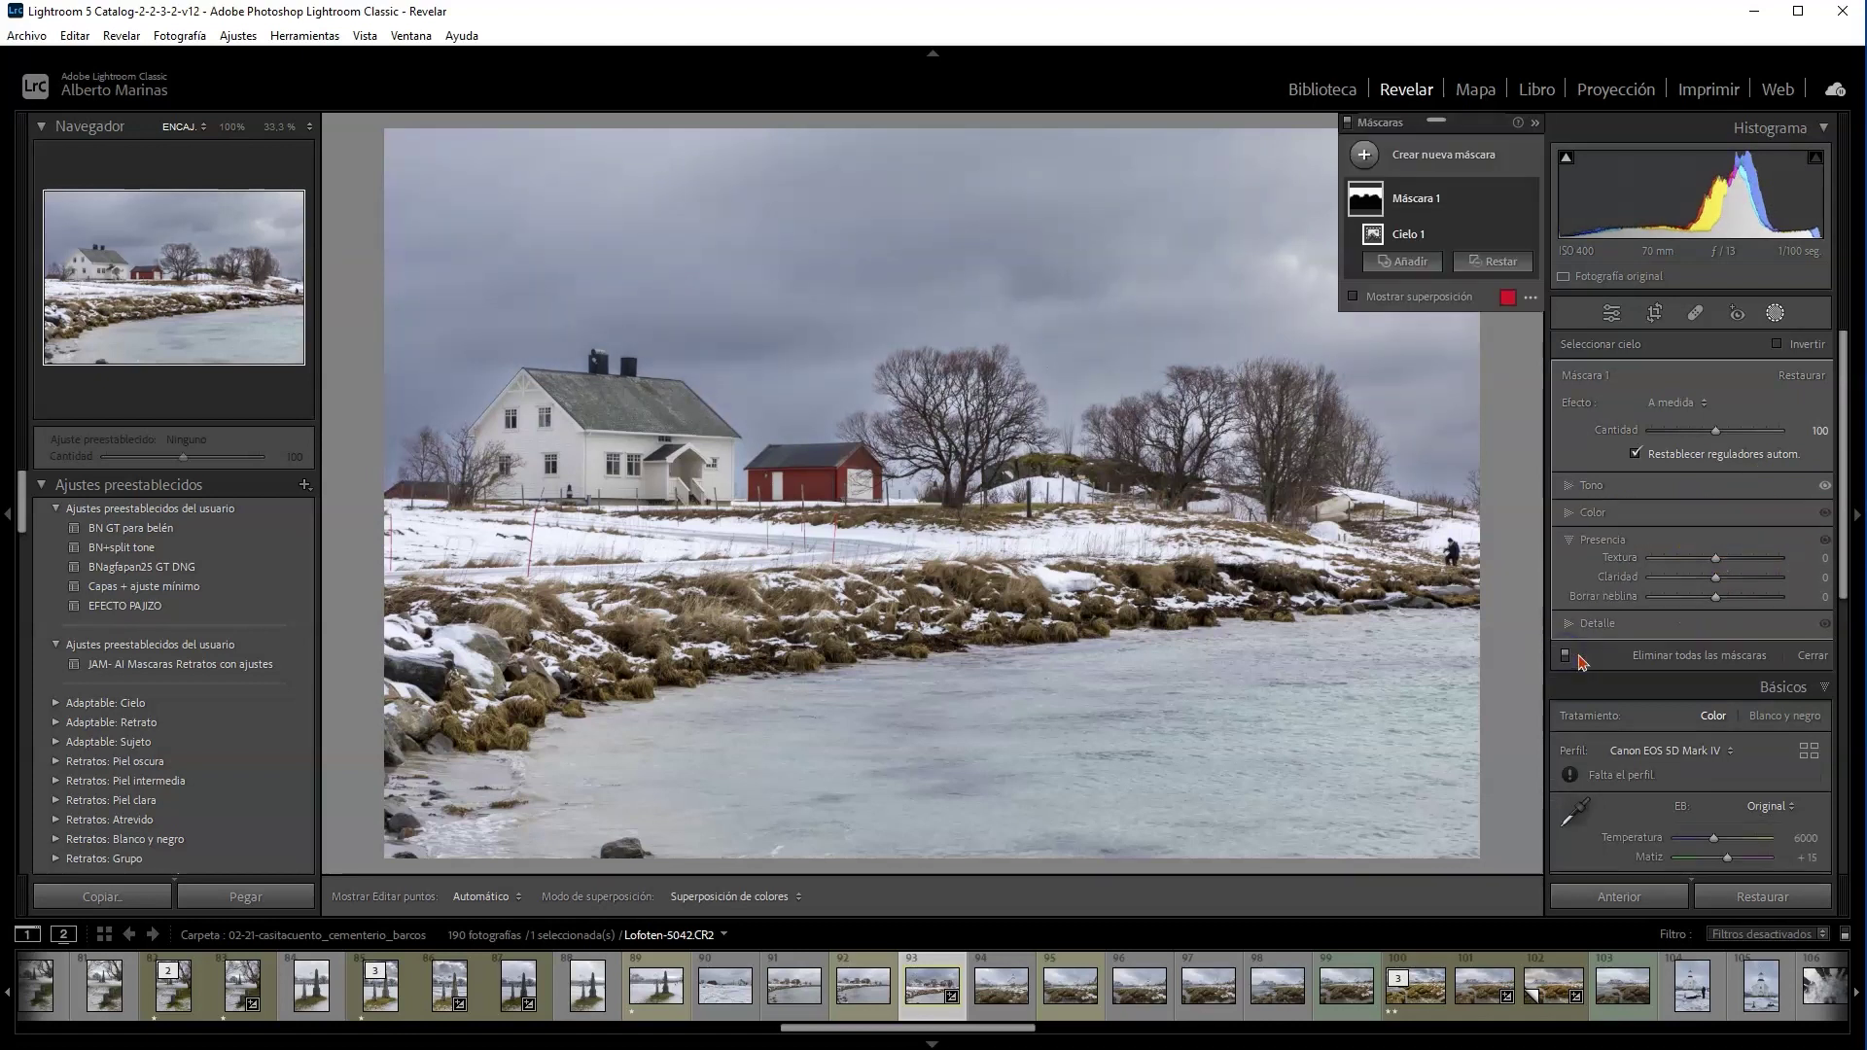
{"action": "mouse_move", "coordinate": [1716, 577]}
{"action": "left_mouse_down"}
{"action": "mouse_move", "coordinate": [1740, 581]}
{"action": "mouse_move", "coordinate": [1728, 601]}
{"action": "left_mouse_up"}
{"action": "left_click", "coordinate": [1730, 558]}
{"action": "left_click", "coordinate": [1729, 601]}
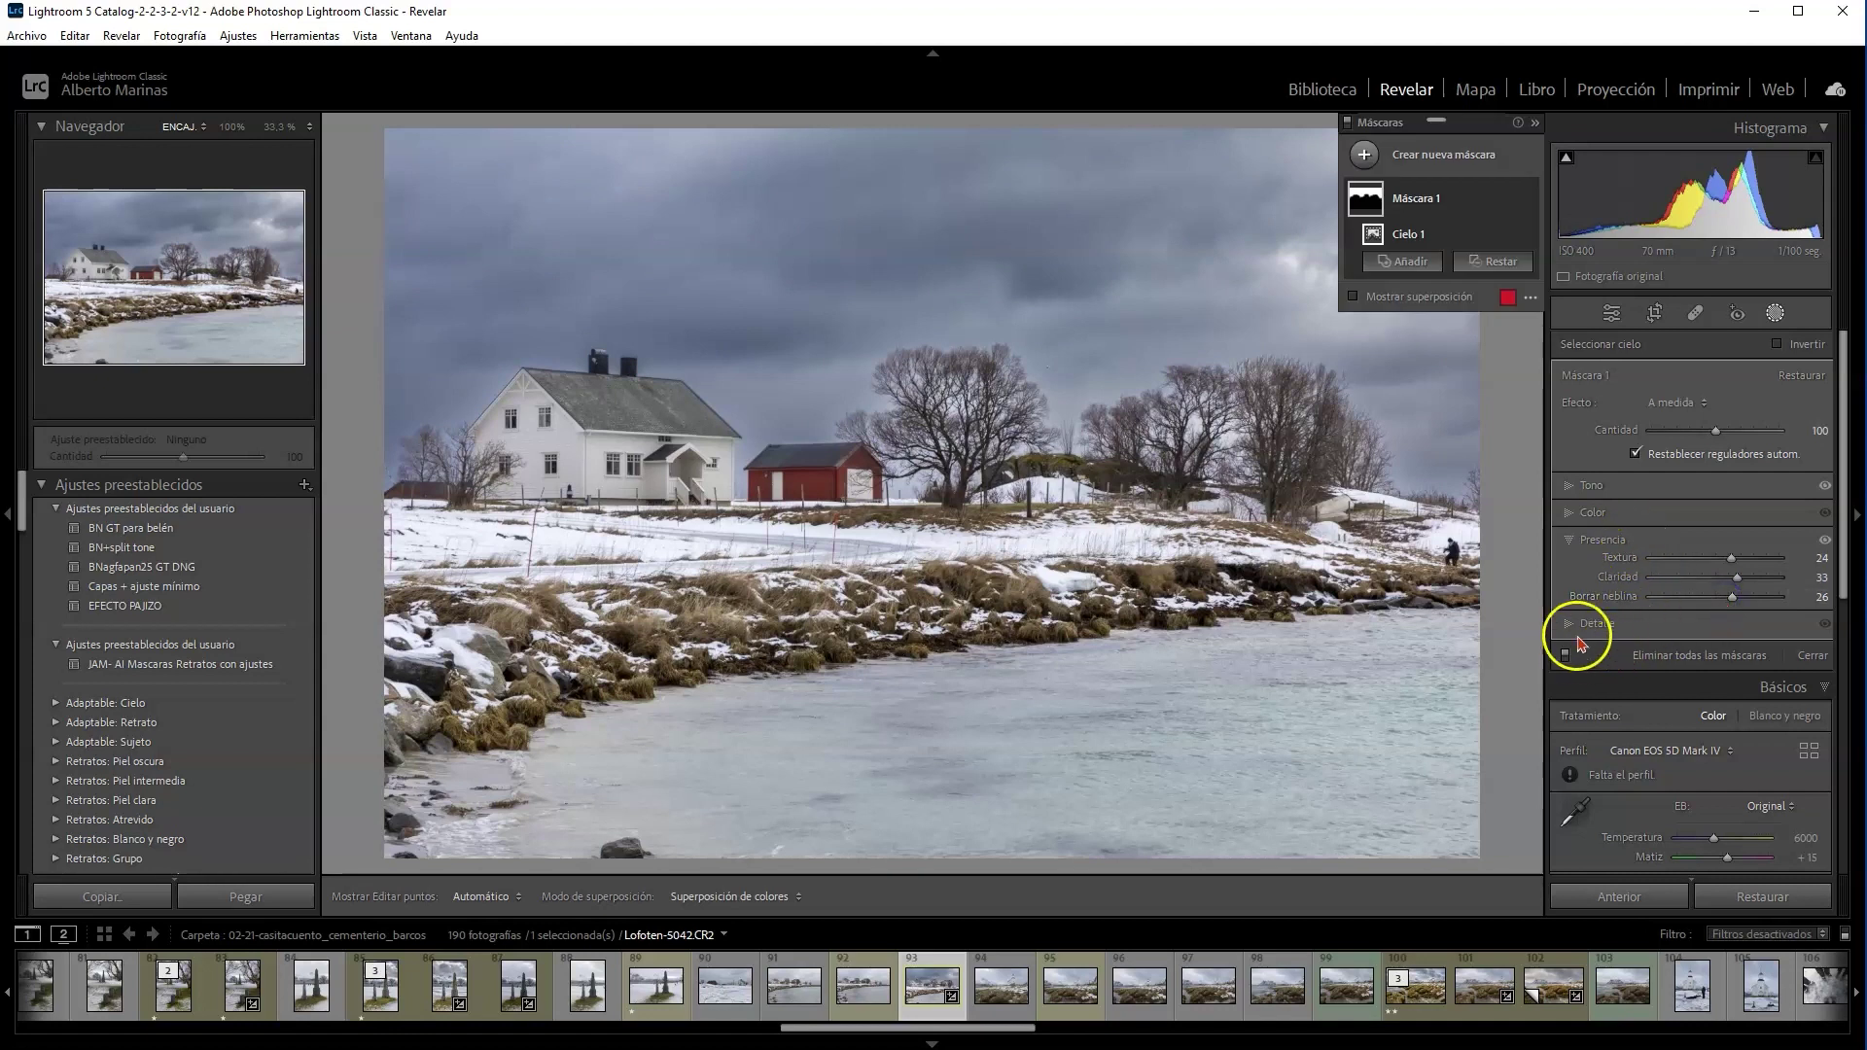
- Expand the sky mask's Color group and set Saturation to −52
{"action": "left_click", "coordinate": [1570, 512]}
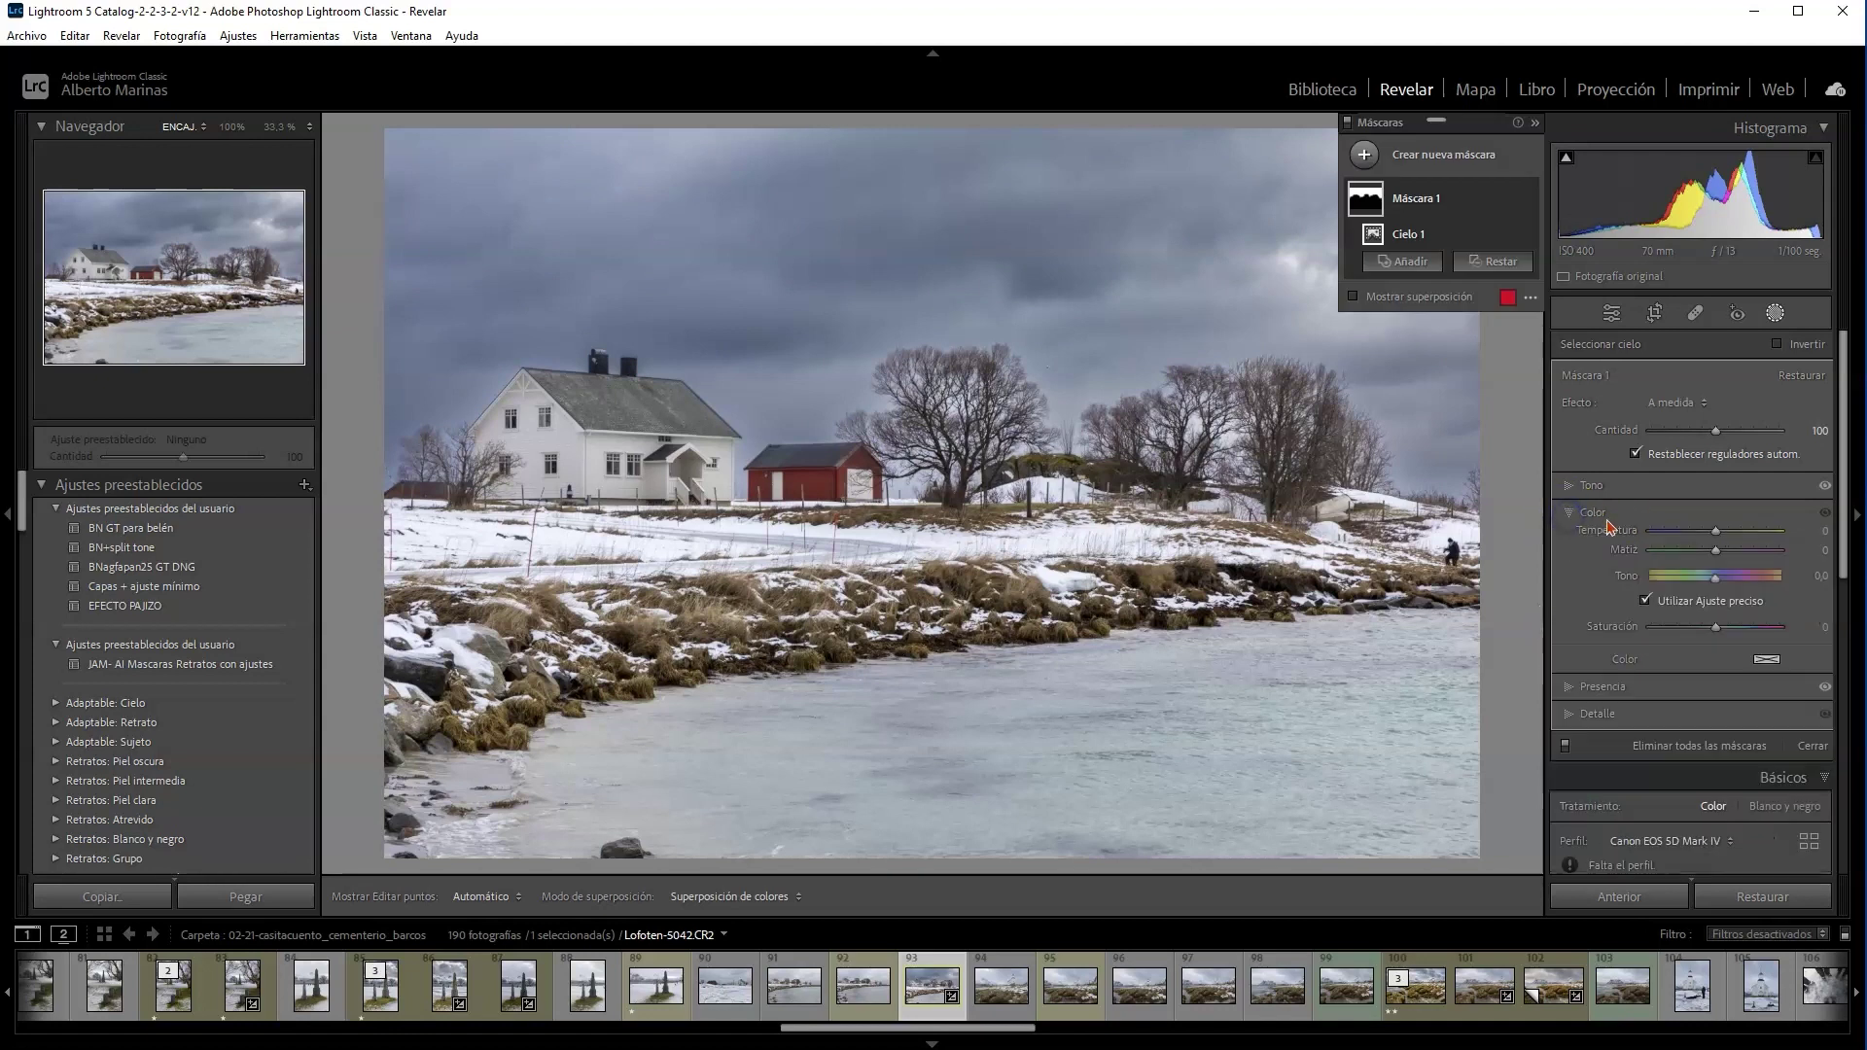
{"action": "left_click_drag", "start_coordinate": [1714, 626], "coordinate": [1714, 630]}
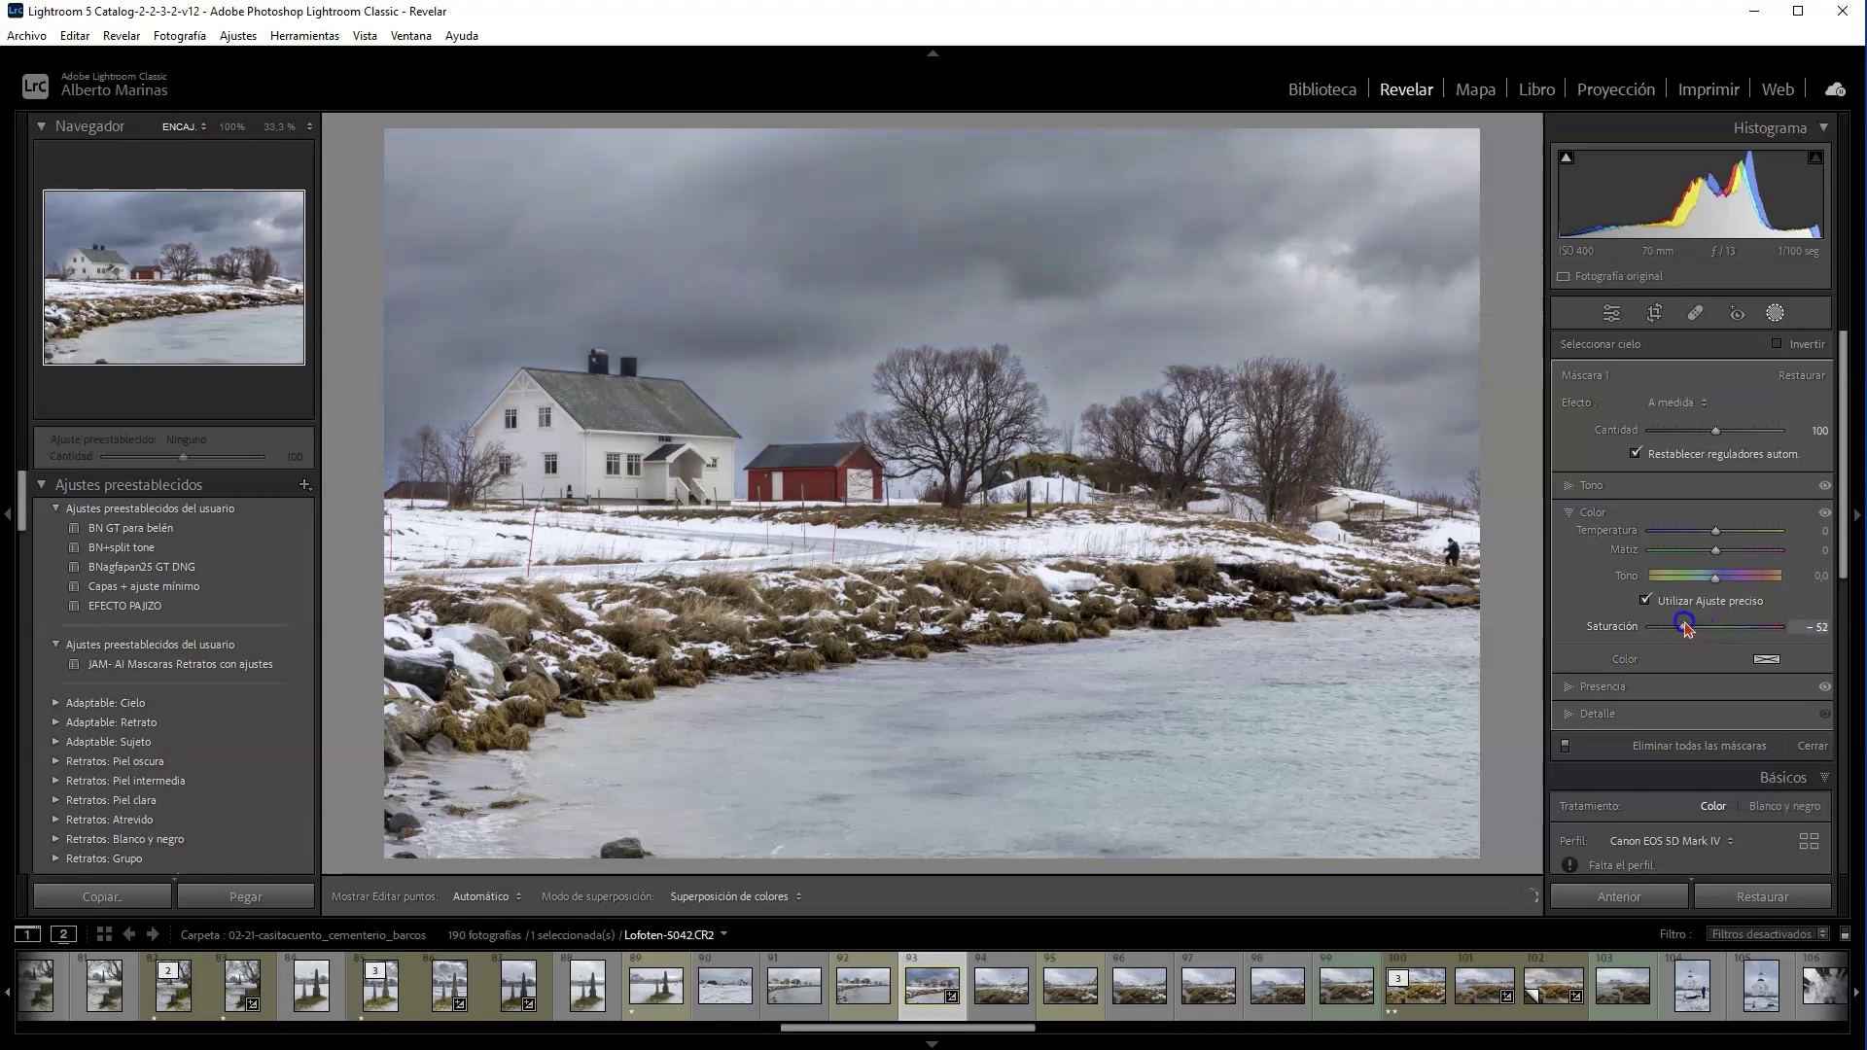
{"action": "left_click_drag", "start_coordinate": [1686, 627], "coordinate": [1686, 628]}
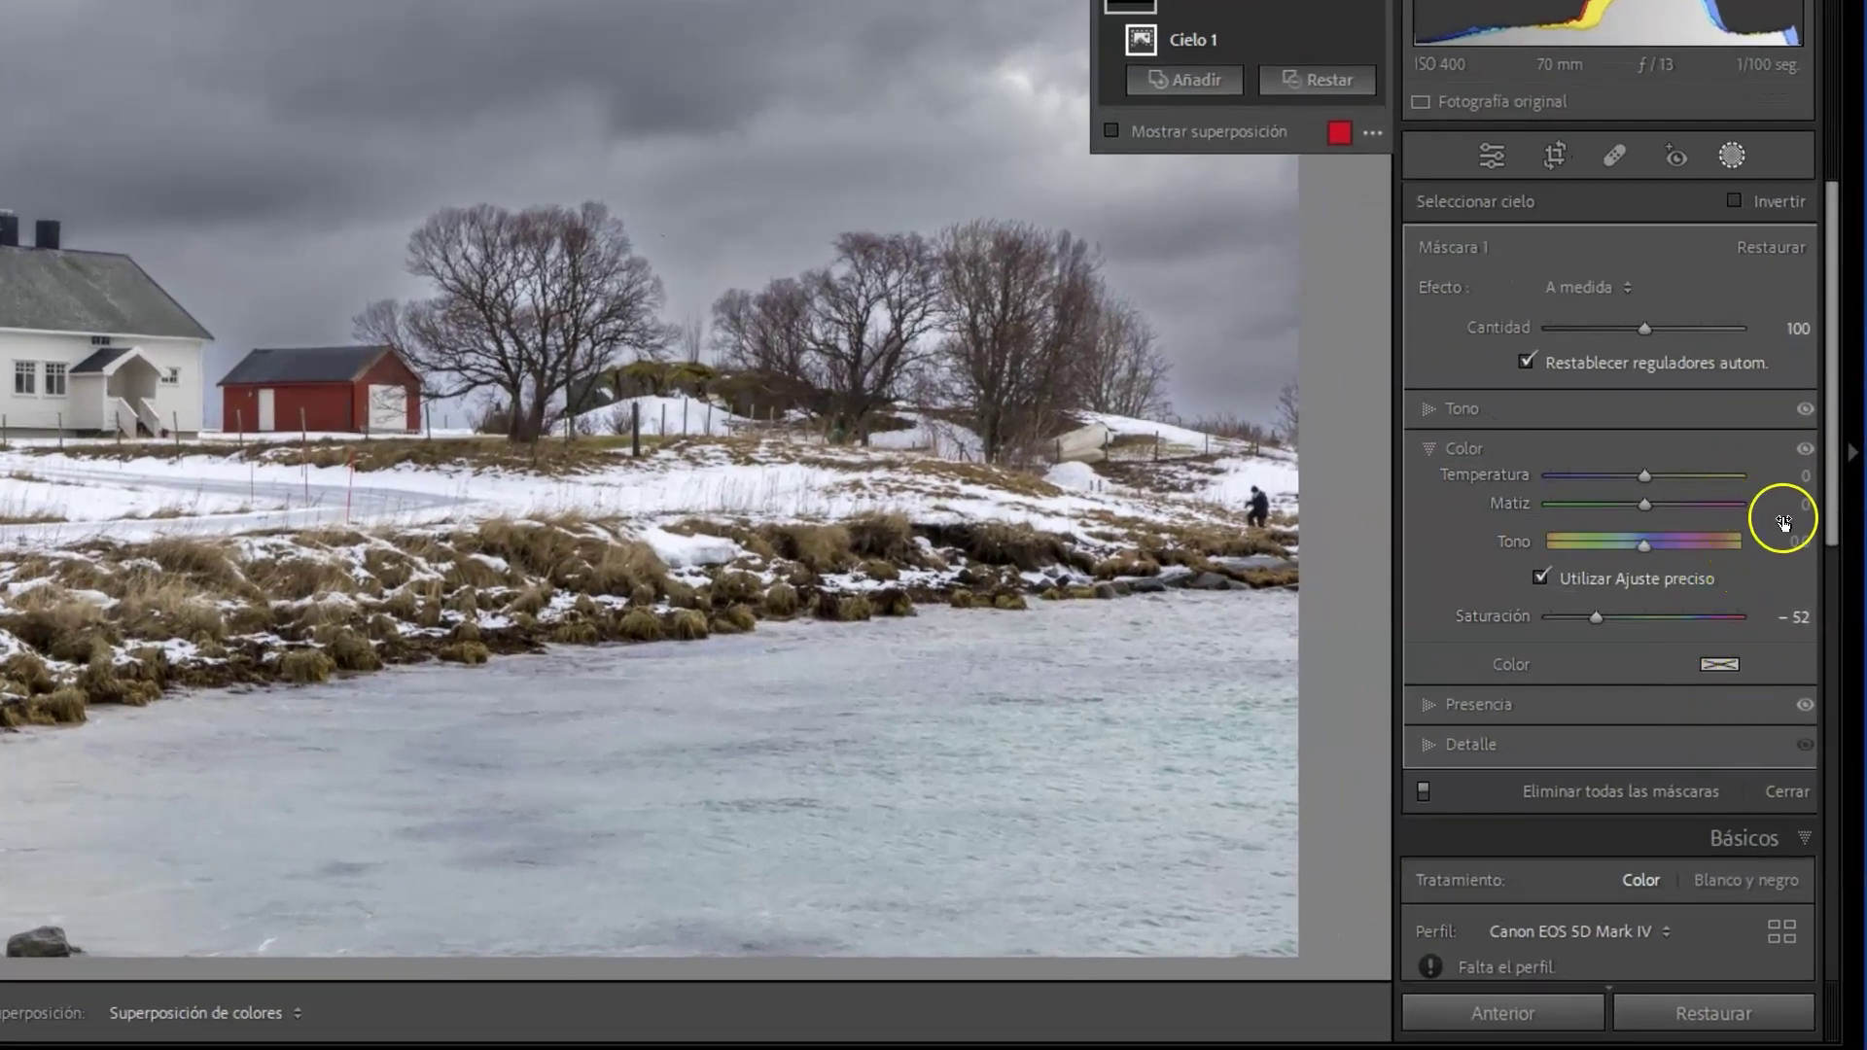
{"action": "left_click", "coordinate": [1806, 452]}
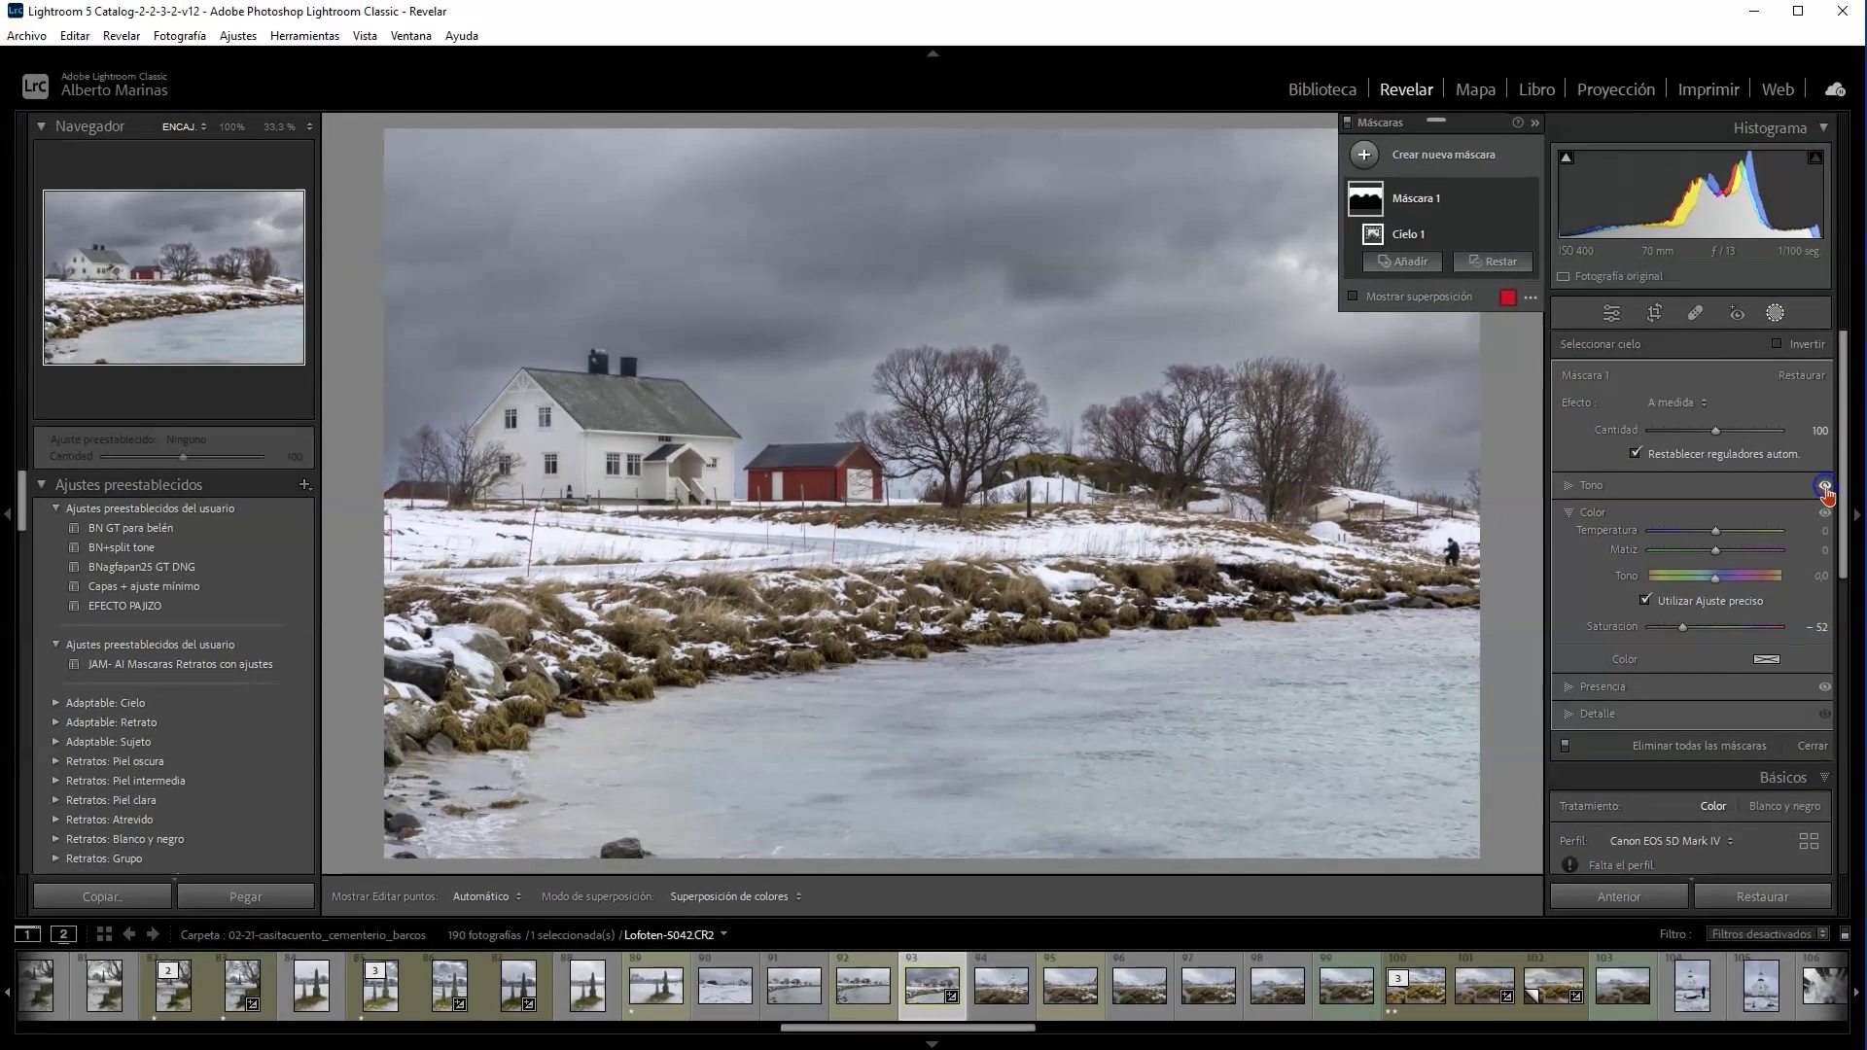
{"action": "left_click", "coordinate": [1826, 486]}
{"action": "left_click", "coordinate": [1825, 513]}
{"action": "left_click", "coordinate": [1825, 512]}
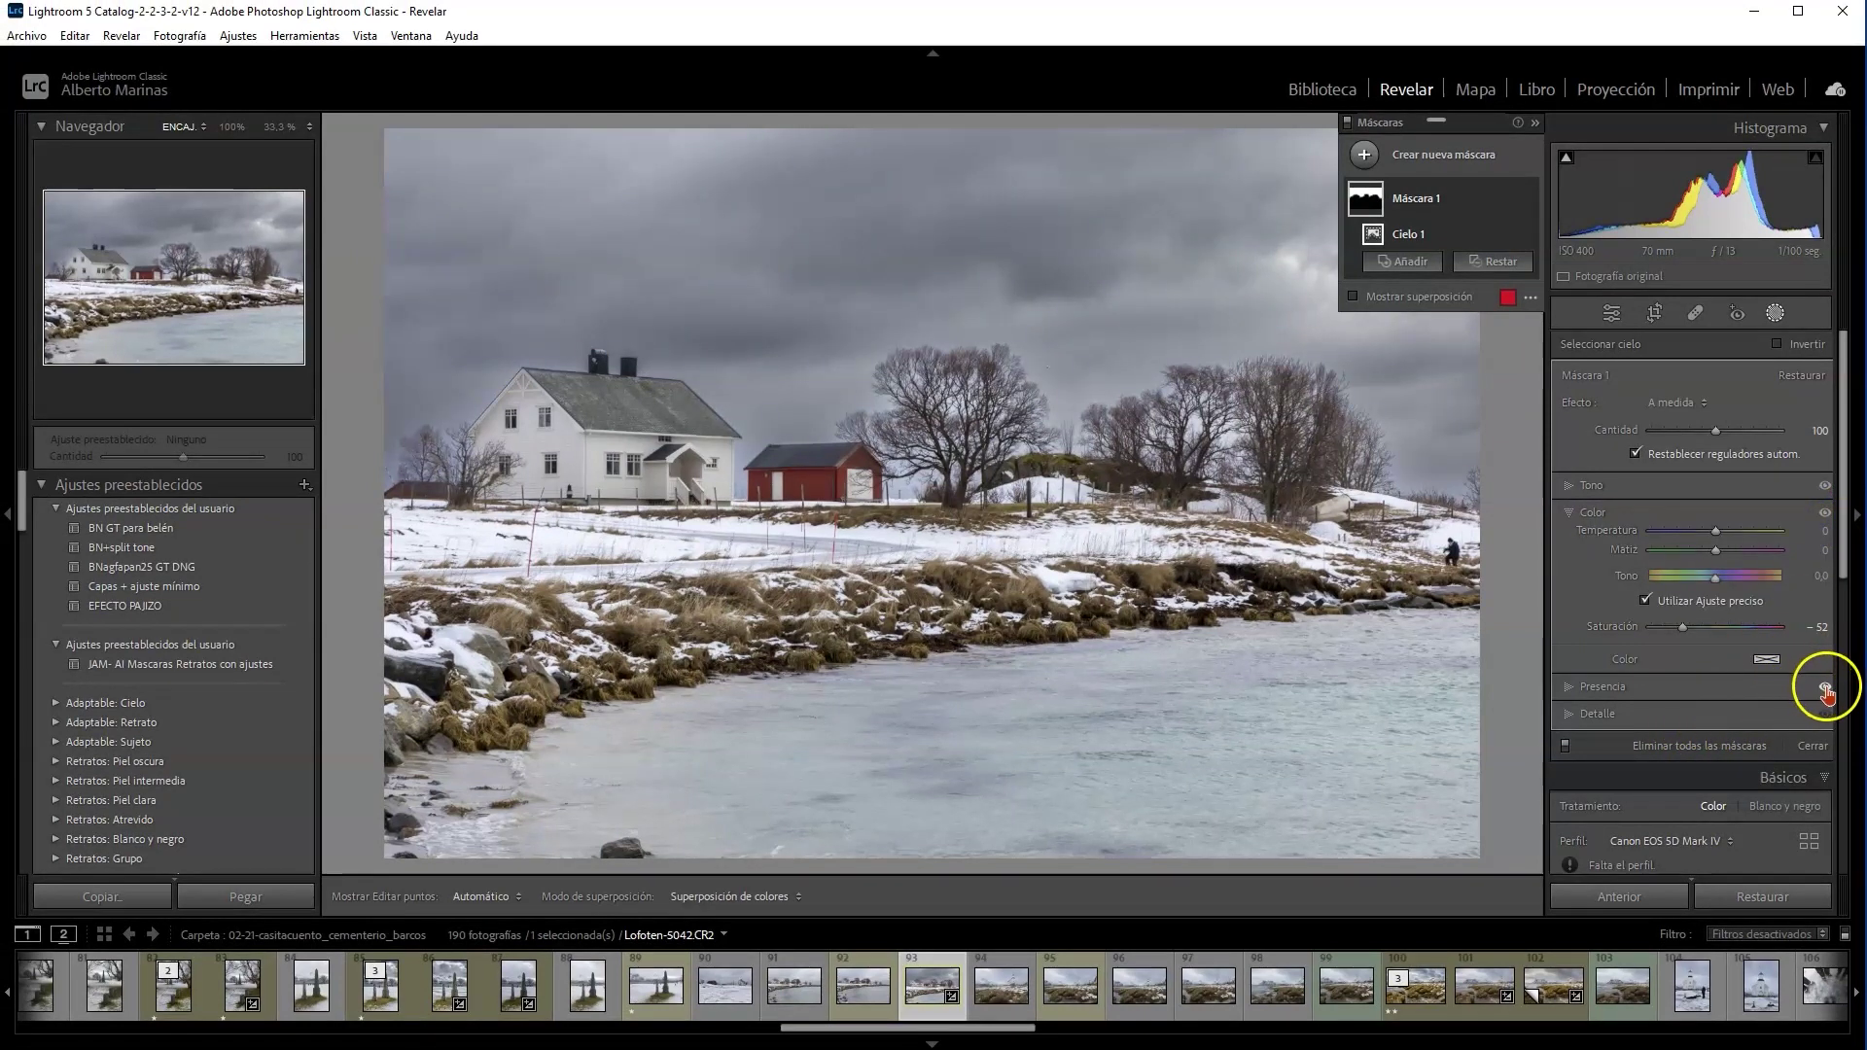
{"action": "left_click", "coordinate": [1825, 688]}
{"action": "left_click", "coordinate": [1826, 687]}
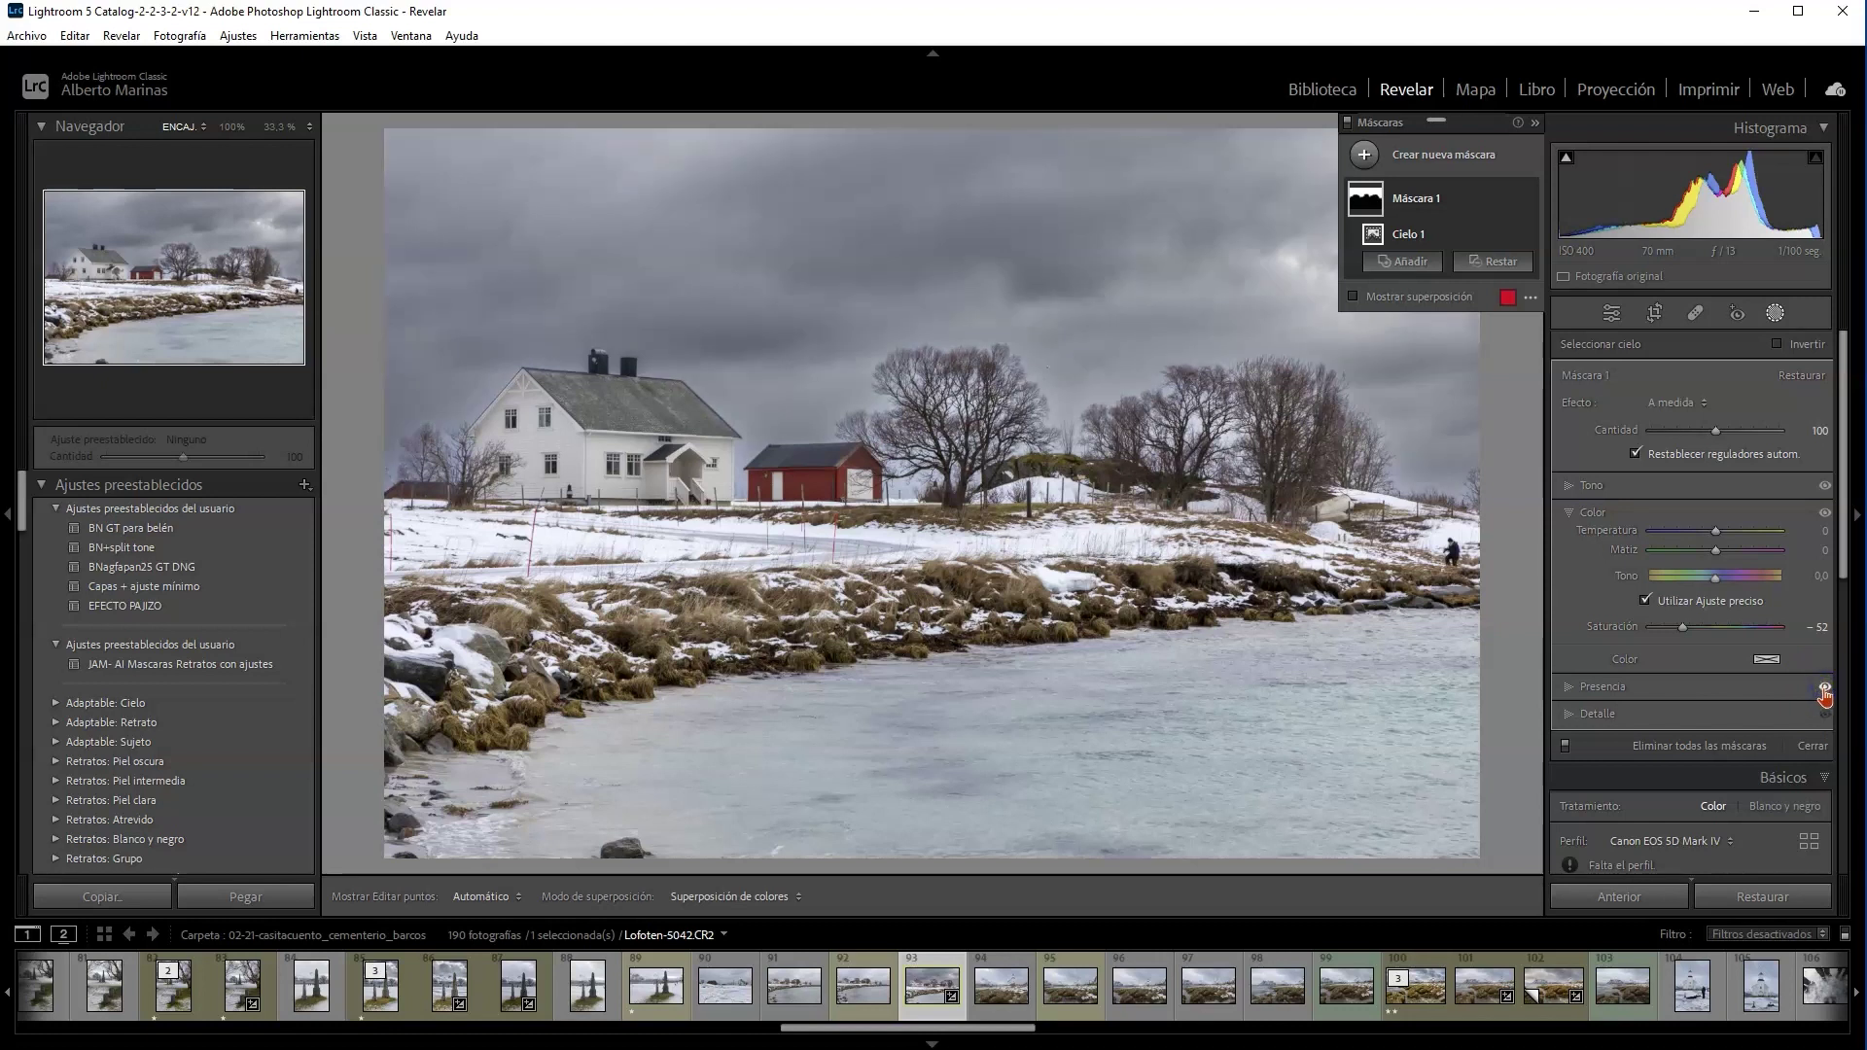